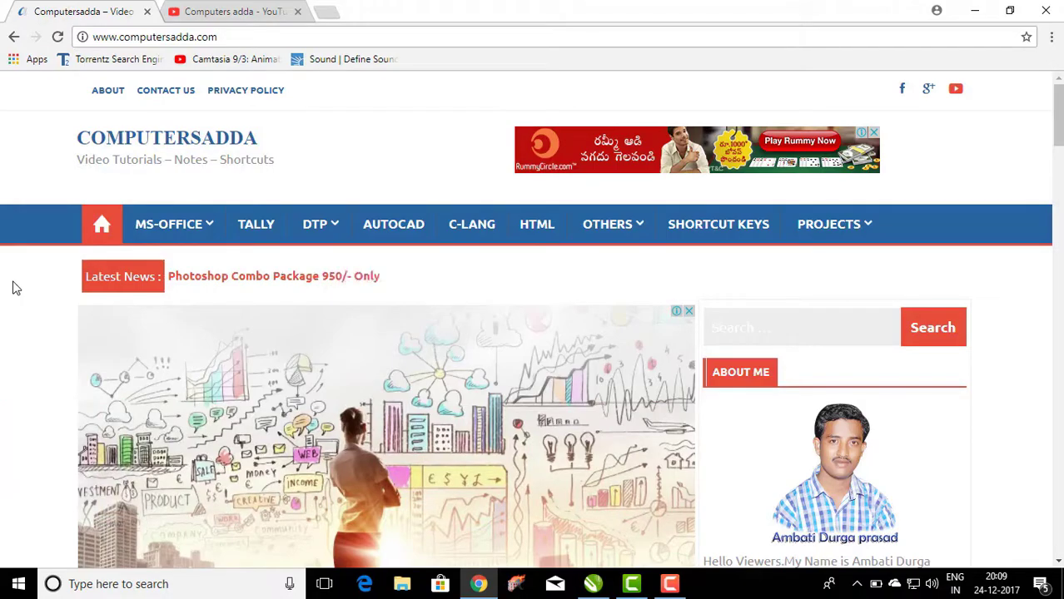
- Open the Computers adda YouTube channel page in Chrome
{"action": "left_click", "coordinate": [199, 10]}
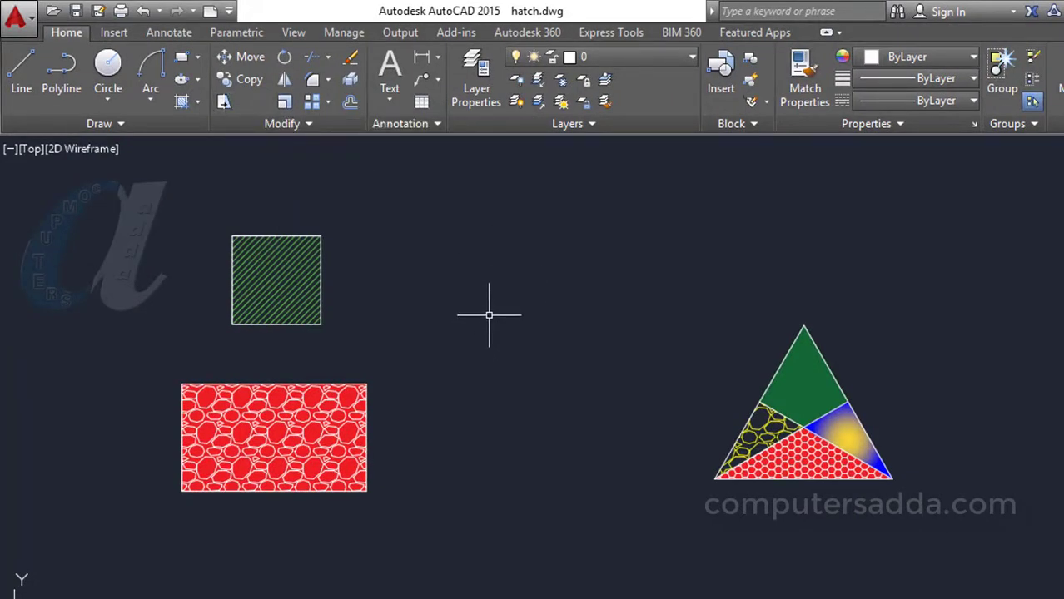
- Start STRETCH with the S alias, cancel it, then restart it from the Modify panel's Stretch button
{"action": "type", "text": "s"}
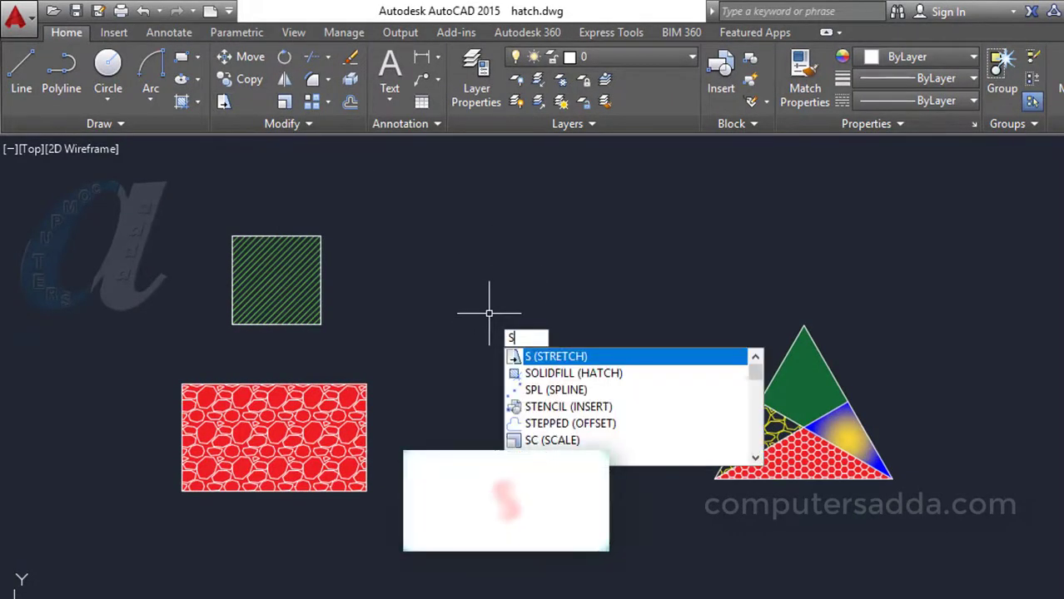
{"action": "key", "text": "Return"}
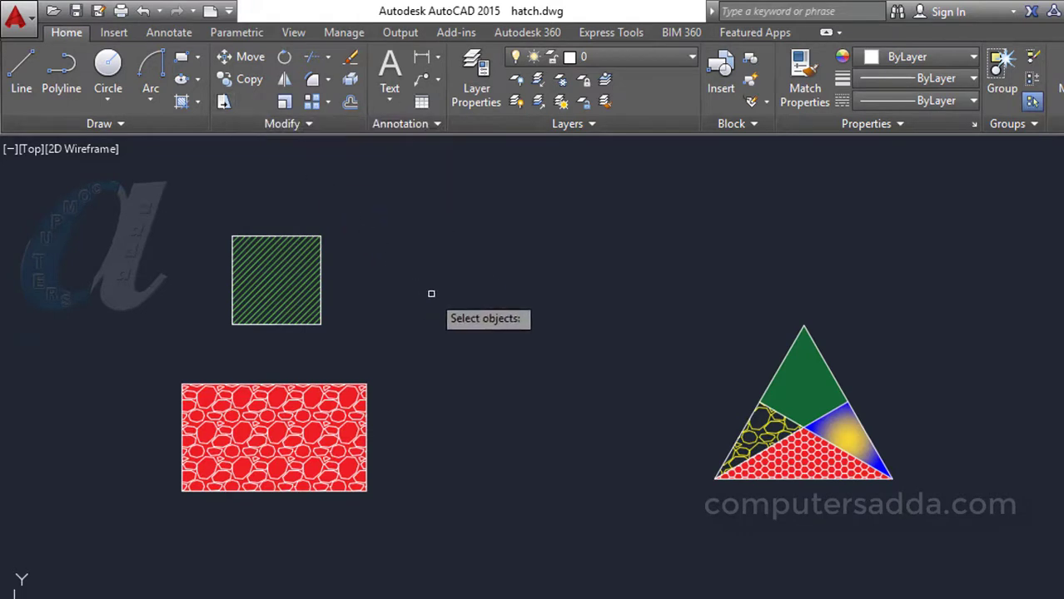
{"action": "key", "text": "Escape"}
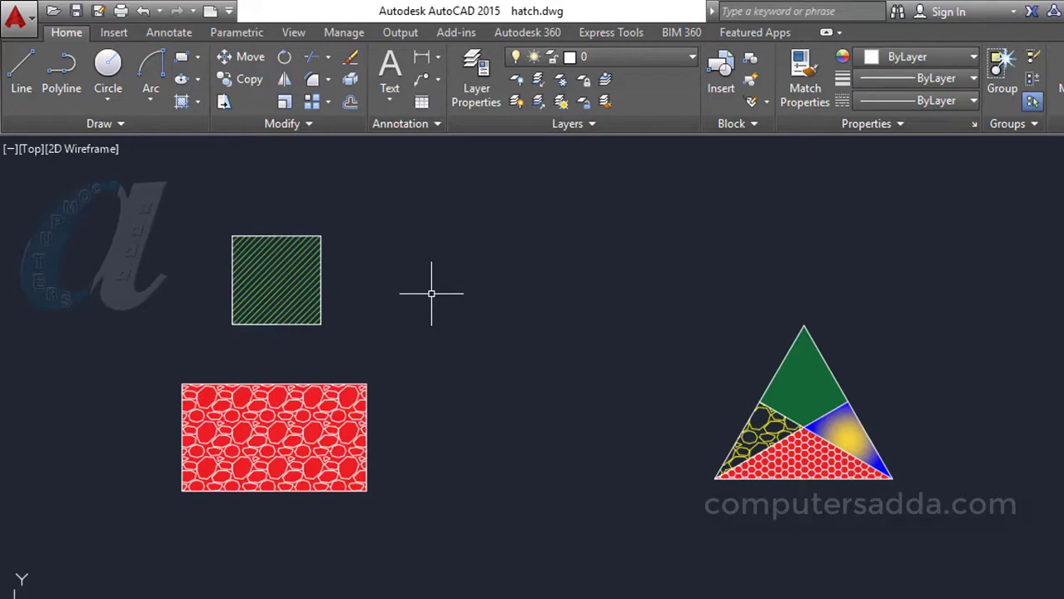
{"action": "left_click", "coordinate": [225, 102]}
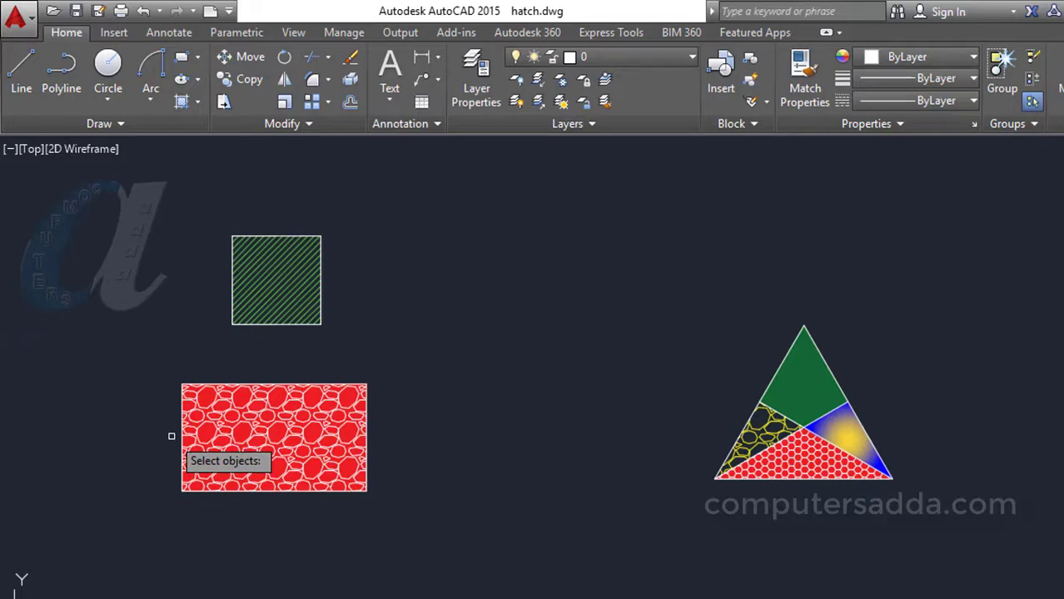
- Stretch the red rectangle's right side 10 units to the right from its right-edge midpoint
{"action": "left_click", "coordinate": [223, 104]}
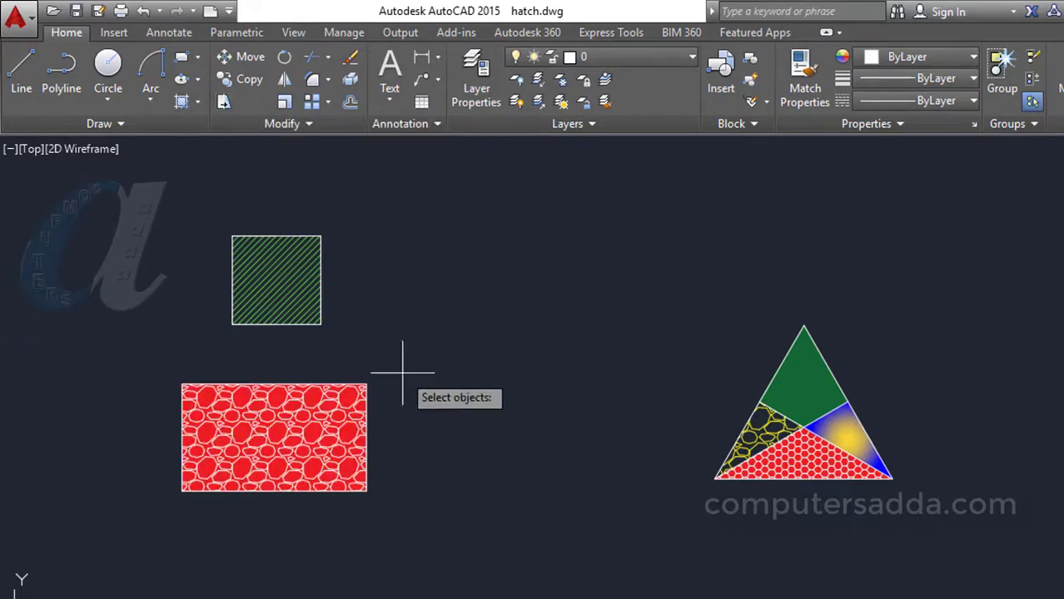
{"action": "left_click", "coordinate": [403, 374]}
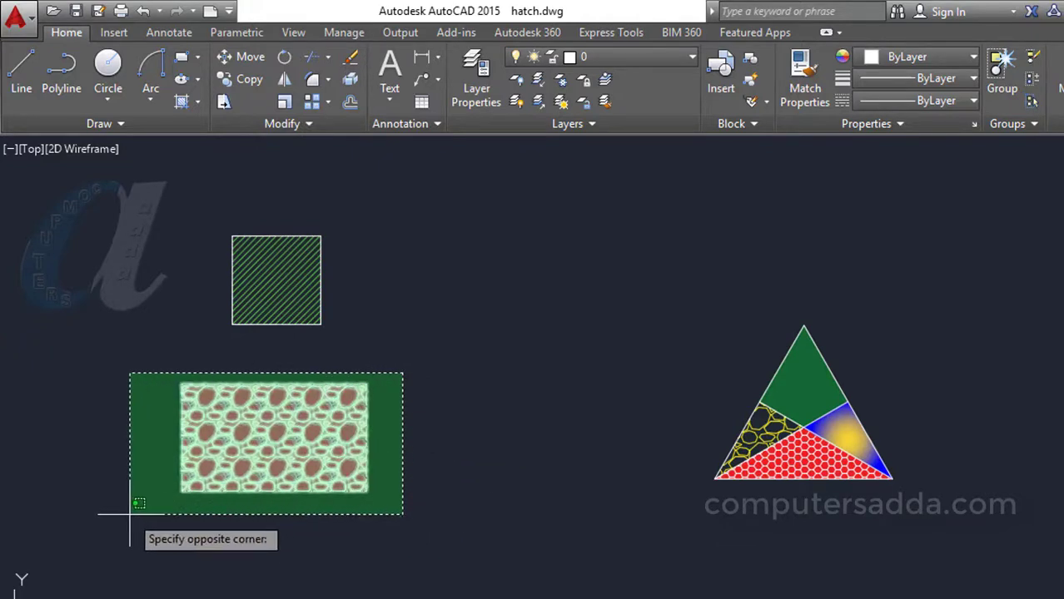
{"action": "left_click", "coordinate": [293, 517]}
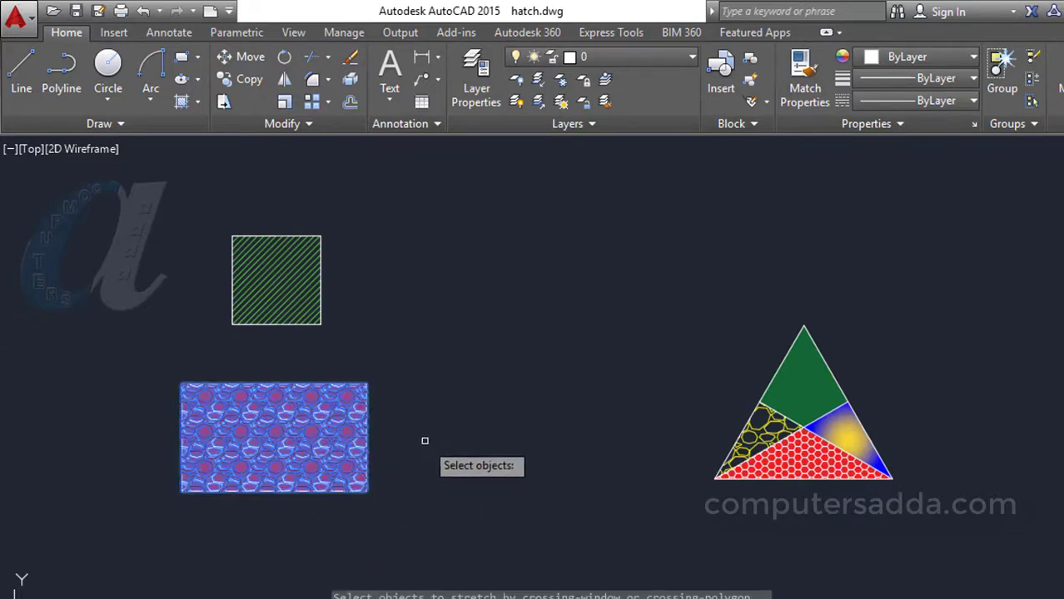
{"action": "key", "text": "Return"}
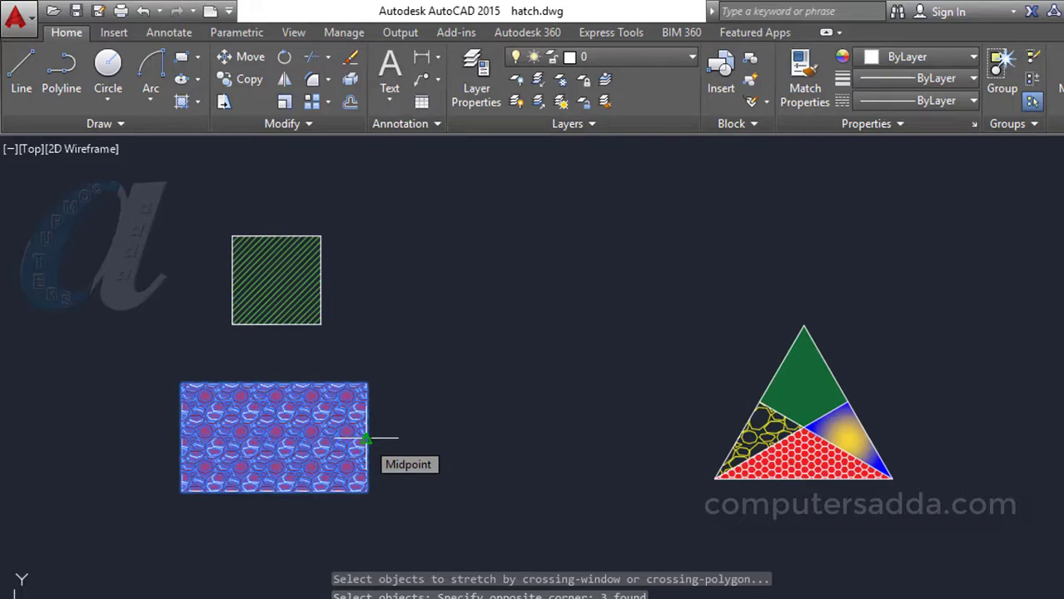
{"action": "left_click", "coordinate": [366, 437]}
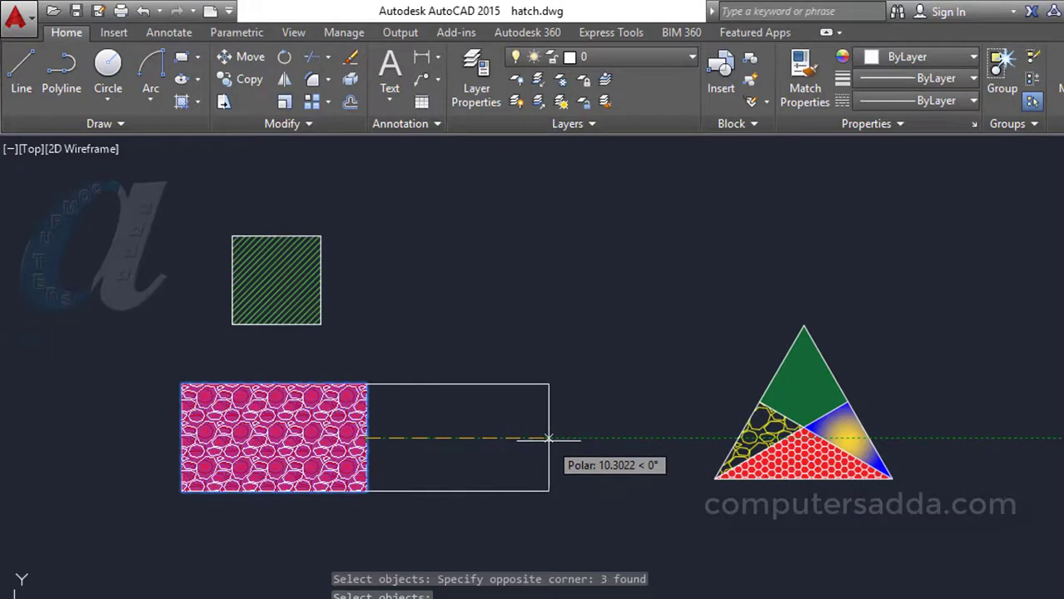
{"action": "type", "text": "10"}
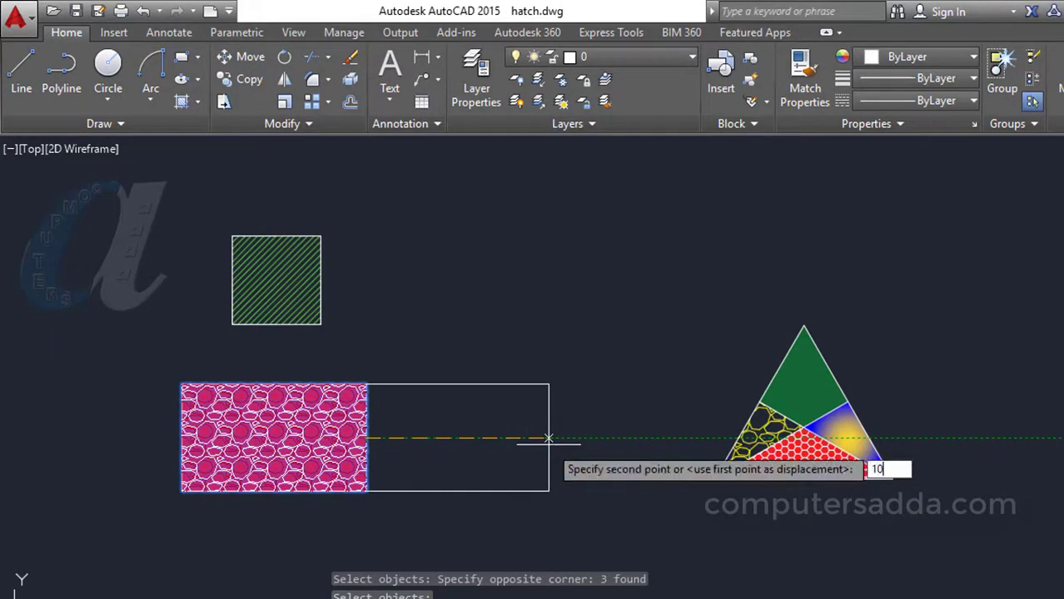
{"action": "key", "text": "Return"}
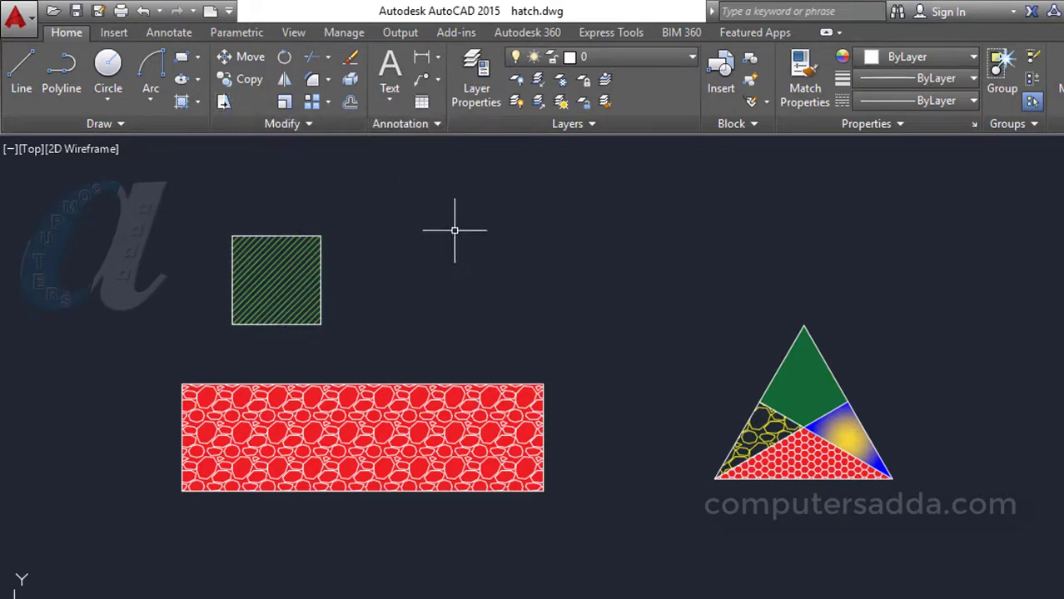
- Window-select the whole green square with STRETCH and move it to the right
{"action": "key", "text": "Return"}
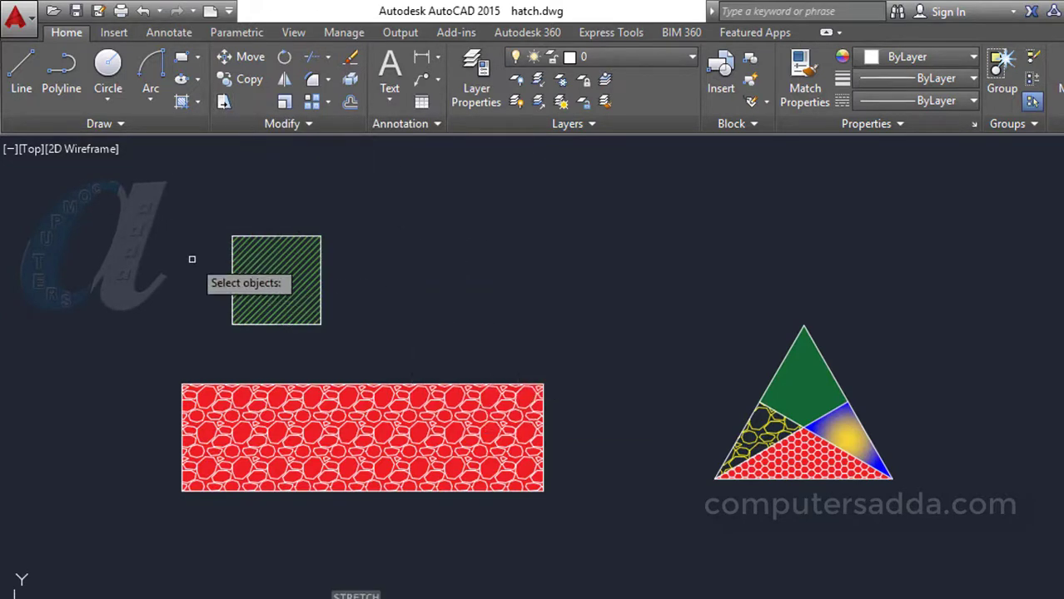
{"action": "left_click", "coordinate": [270, 208]}
{"action": "left_click", "coordinate": [195, 352]}
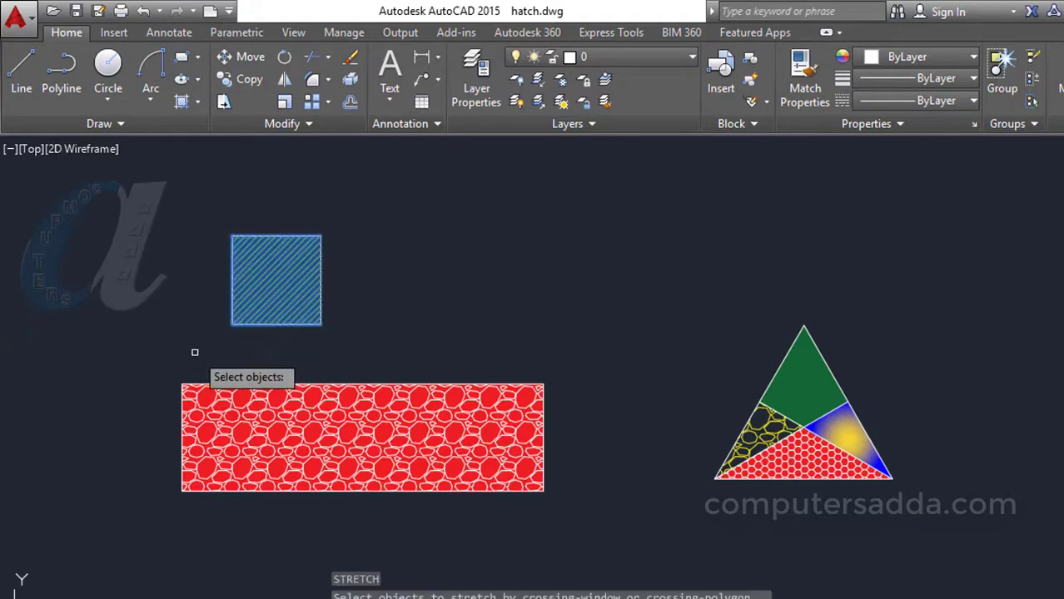
{"action": "key", "text": "Return"}
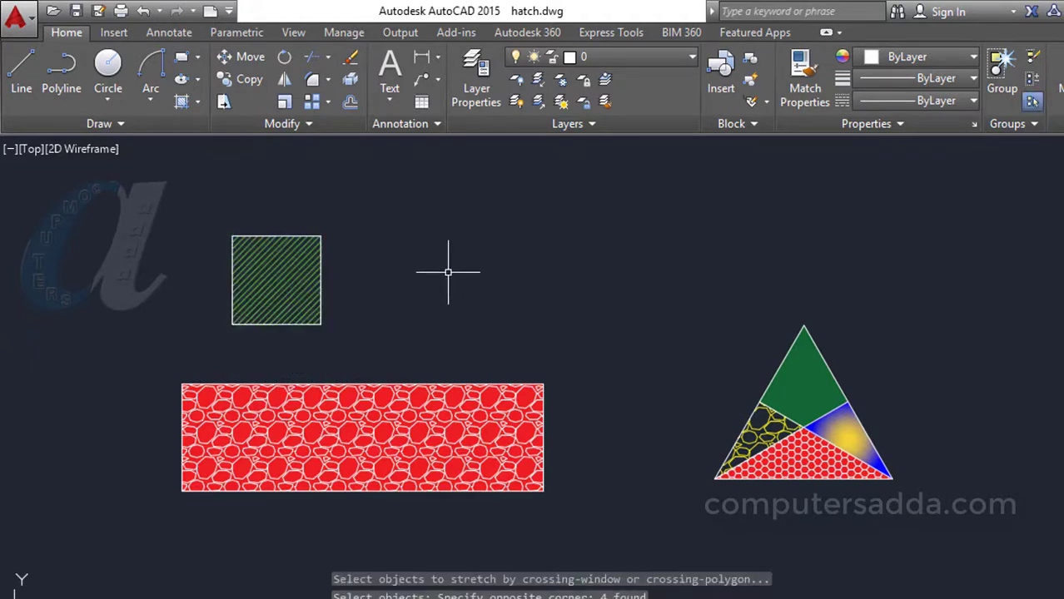
{"action": "key", "text": "Return"}
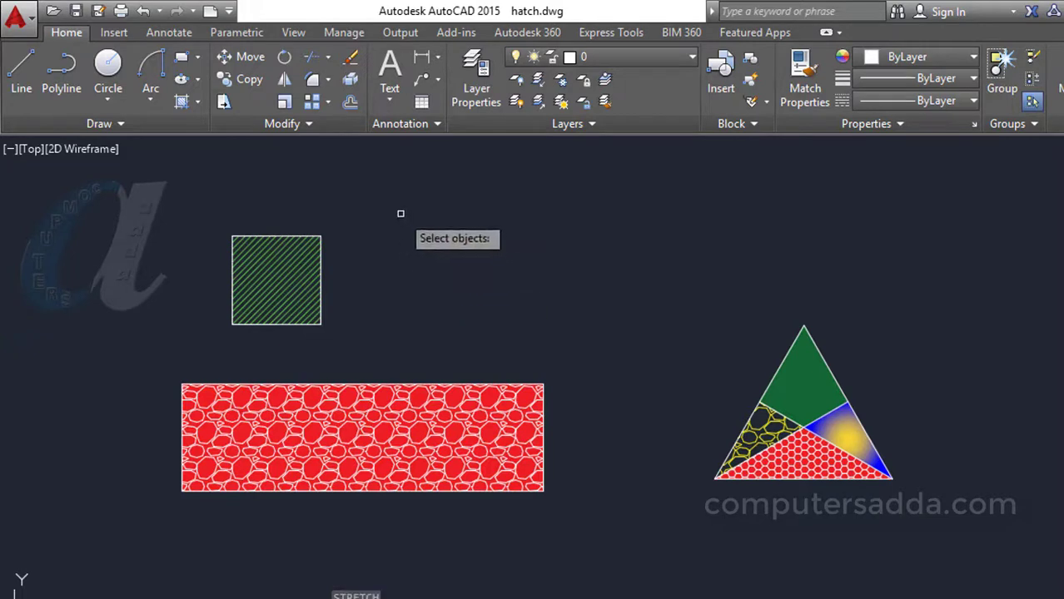
{"action": "left_click", "coordinate": [364, 211]}
{"action": "left_click", "coordinate": [187, 358]}
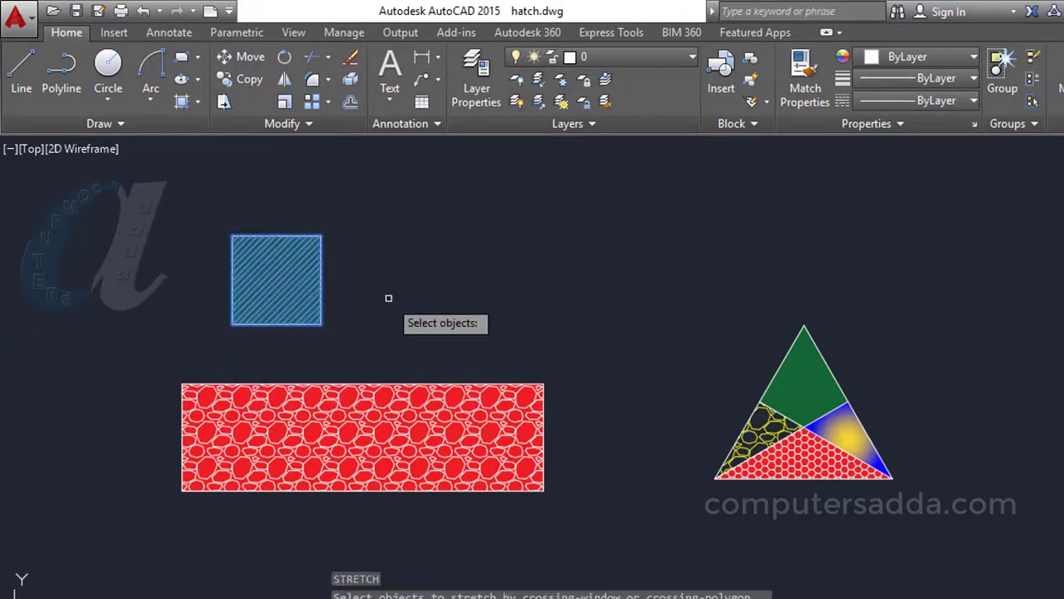
{"action": "key", "text": "Return"}
{"action": "left_click", "coordinate": [319, 283]}
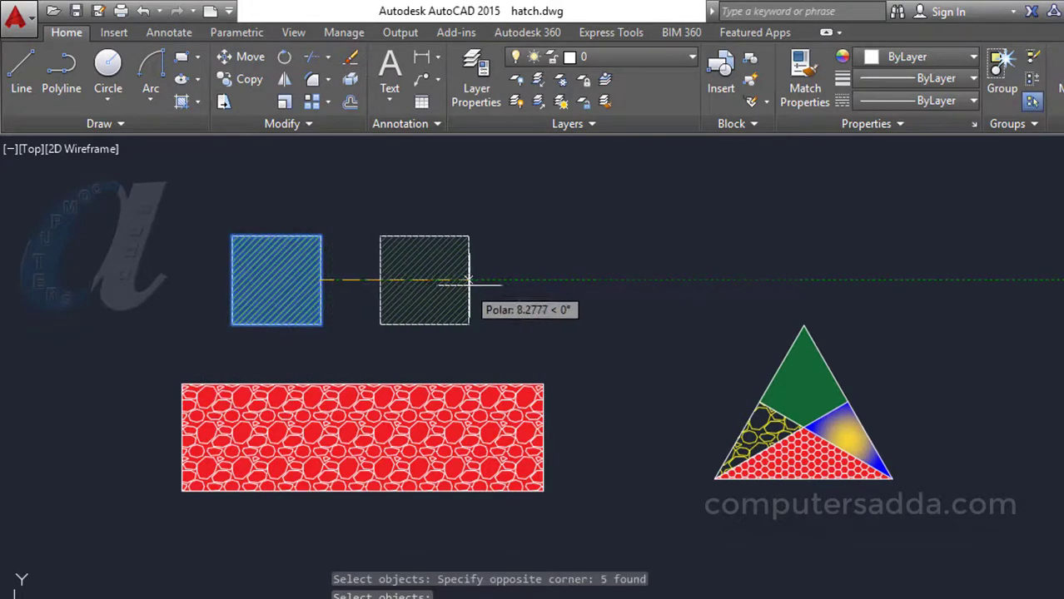
{"action": "left_click", "coordinate": [473, 282]}
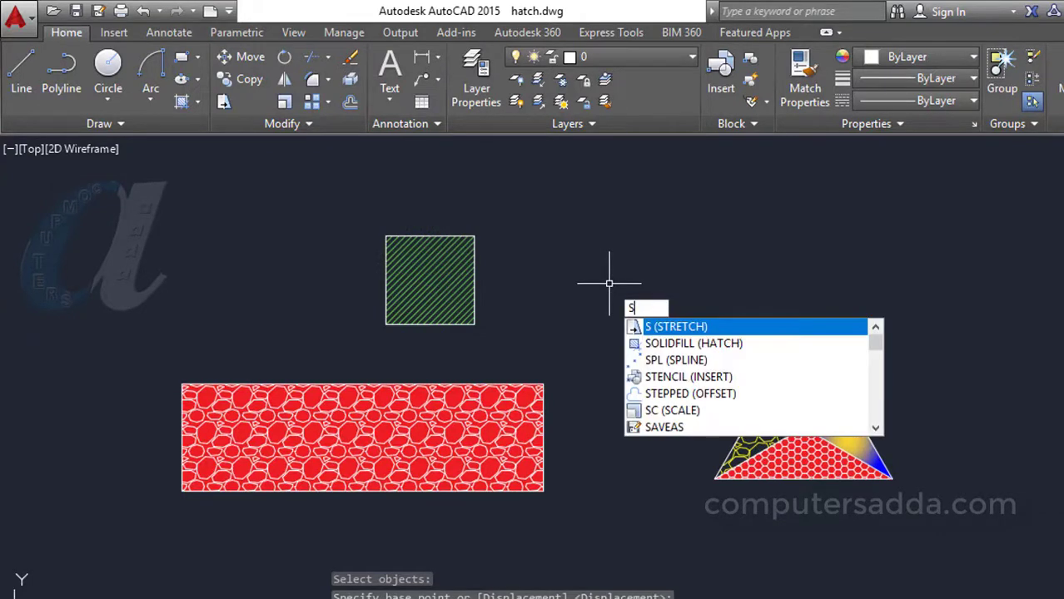
- Stretch the green square's left edge leftward into a wide rectangle
{"action": "key", "text": "Return"}
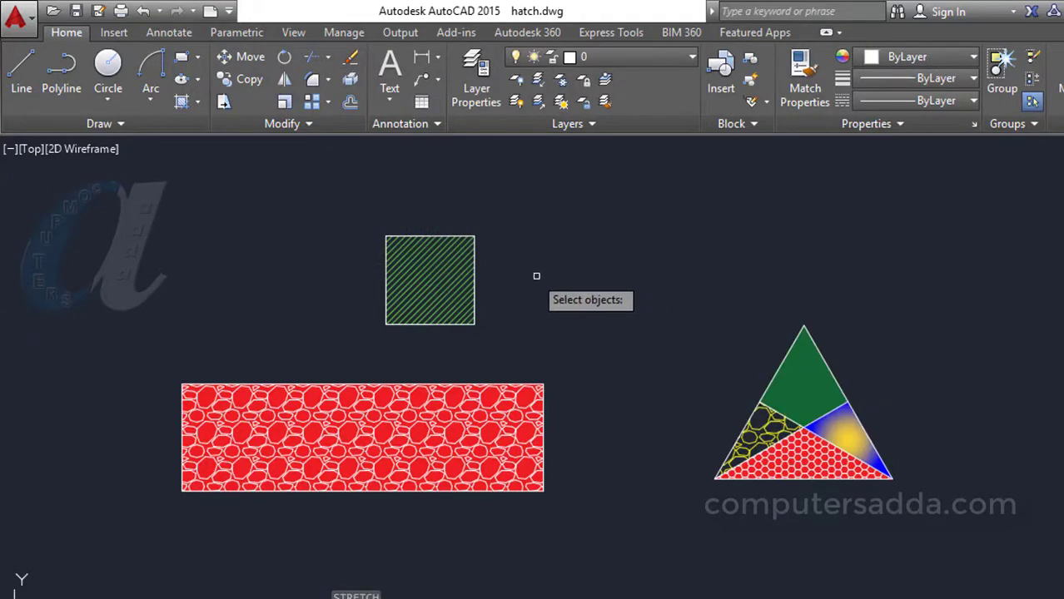
{"action": "left_click", "coordinate": [430, 210]}
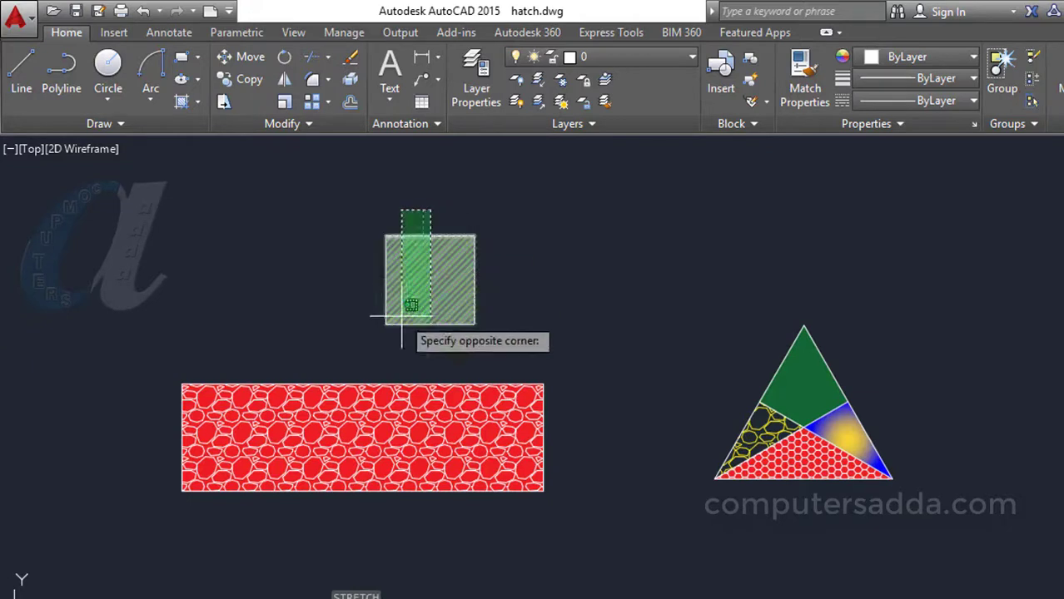
{"action": "left_click", "coordinate": [350, 348]}
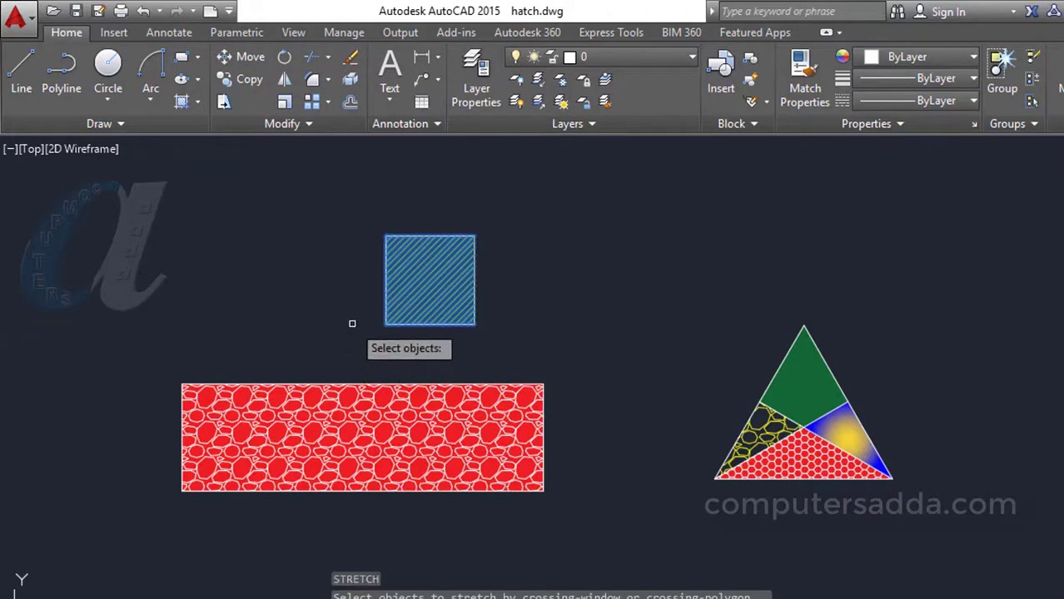
{"action": "key", "text": "Return"}
{"action": "left_click", "coordinate": [386, 281]}
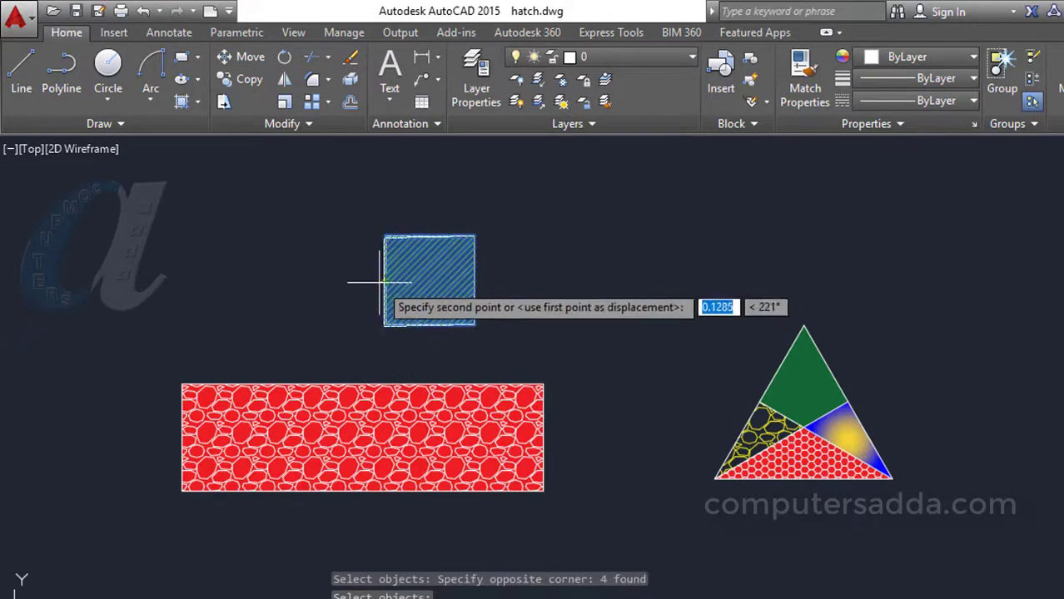
{"action": "left_click", "coordinate": [230, 280]}
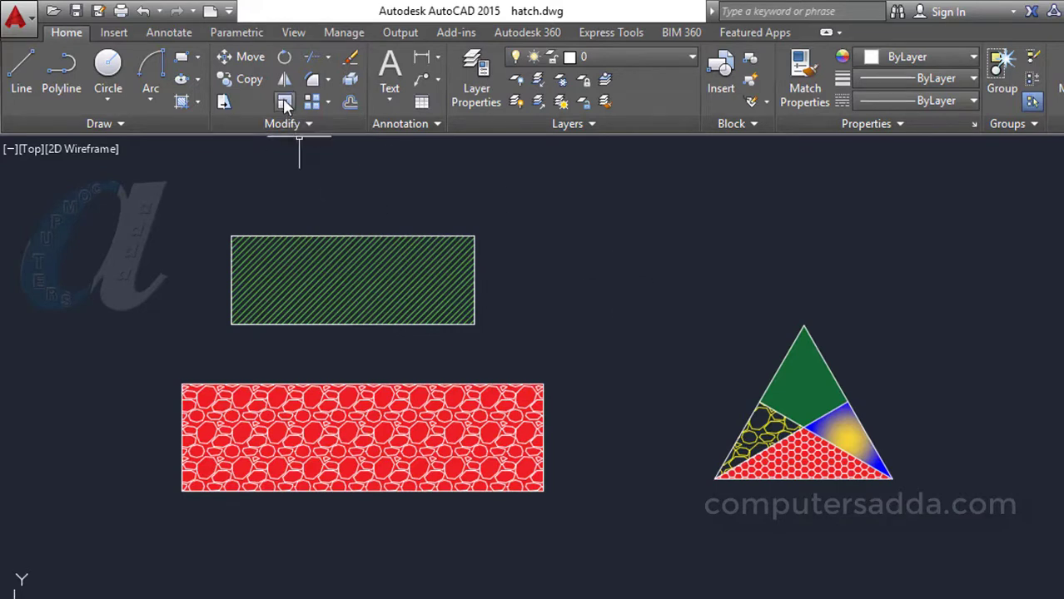
- Draw a 3-sided inscribed polygon of radius 3 to the right of the hatched triangle
{"action": "mouse_move", "coordinate": [963, 403]}
{"action": "middle_mouse_down"}
{"action": "mouse_move", "coordinate": [782, 362]}
{"action": "mouse_move", "coordinate": [645, 385]}
{"action": "middle_mouse_up"}
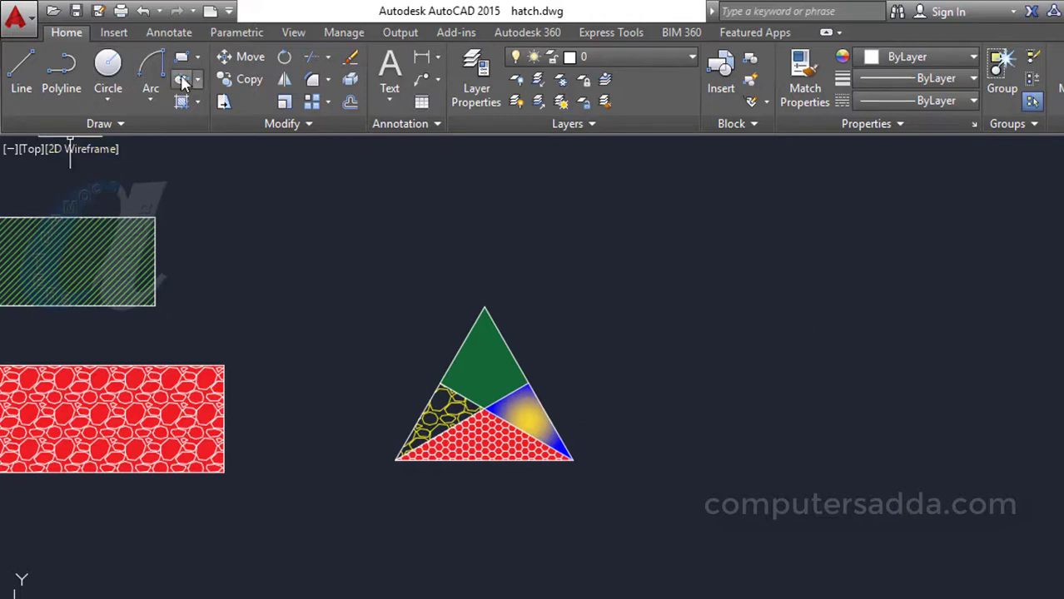
{"action": "left_click", "coordinate": [198, 57]}
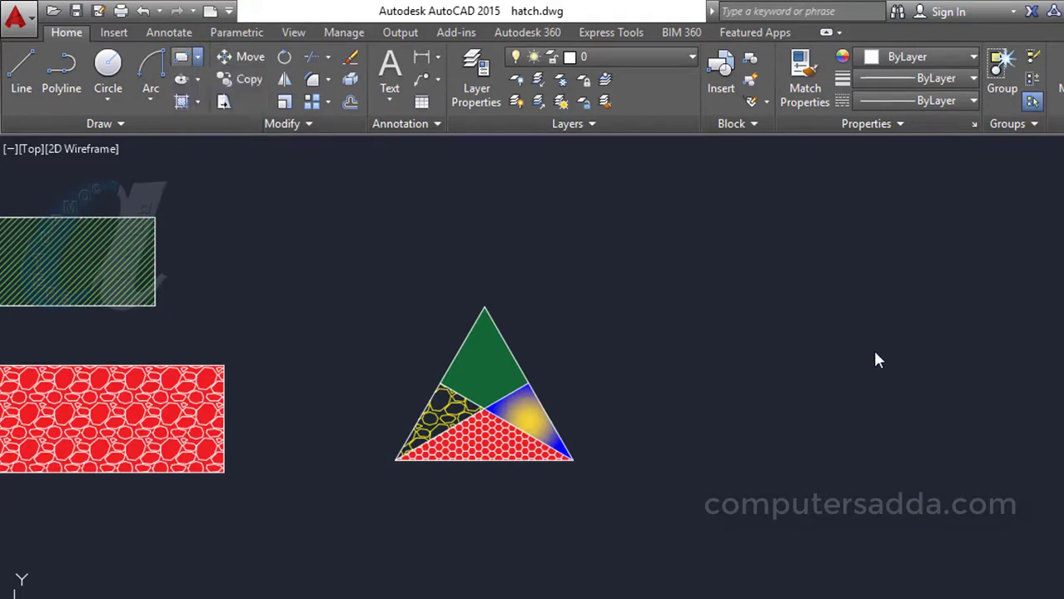
{"action": "type", "text": "pol"}
{"action": "key", "text": "Return"}
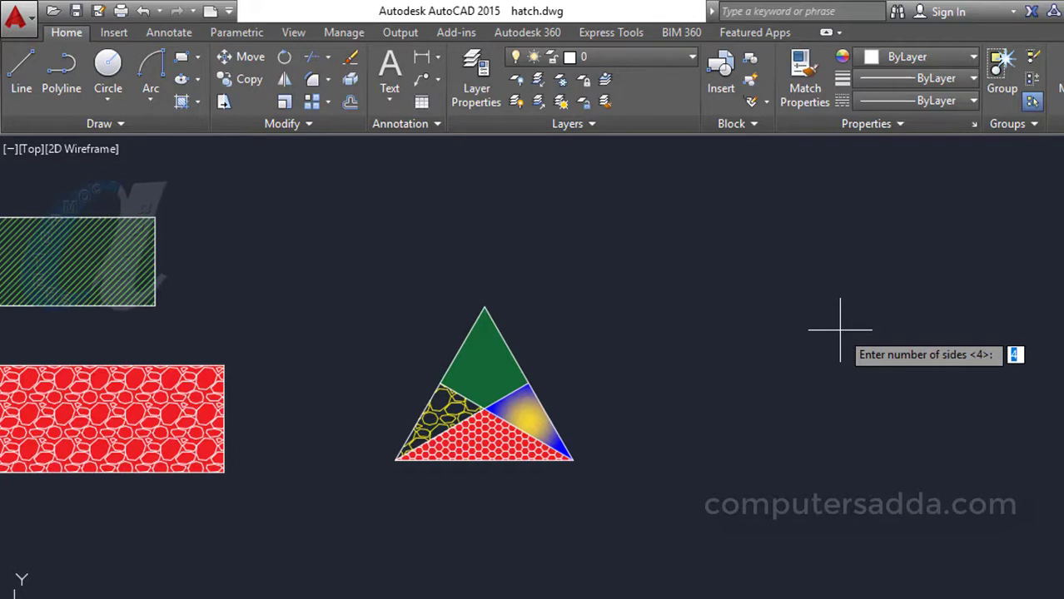
{"action": "key", "text": "Return"}
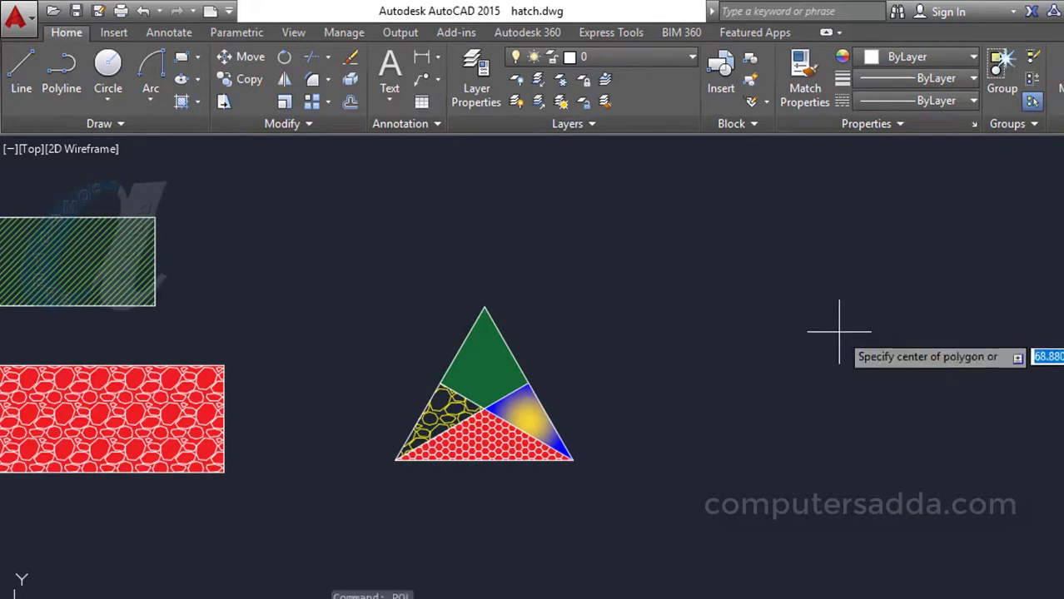
{"action": "left_click", "coordinate": [842, 360]}
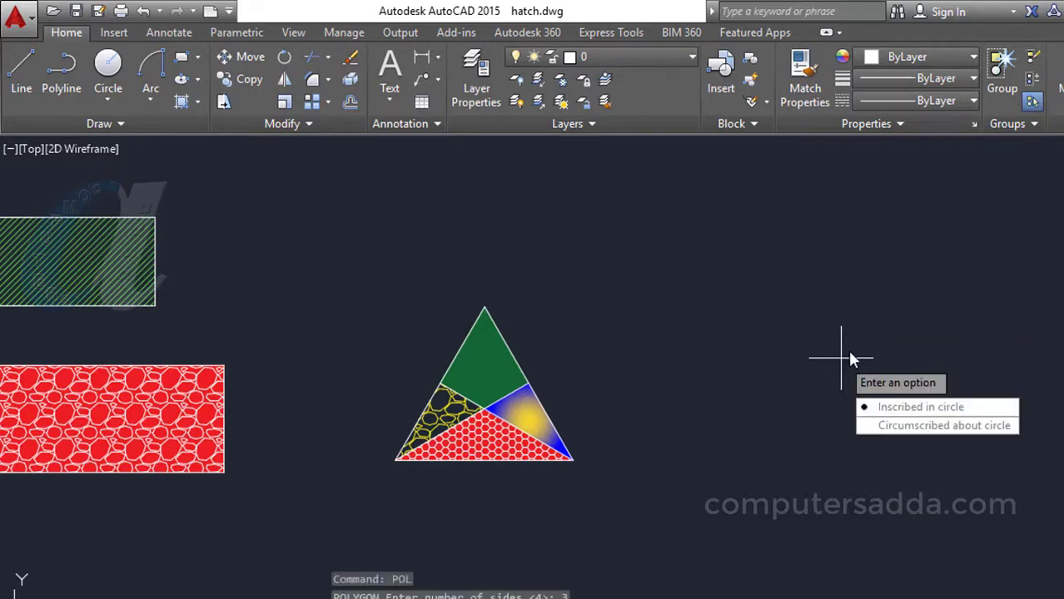
{"action": "left_click", "coordinate": [885, 412]}
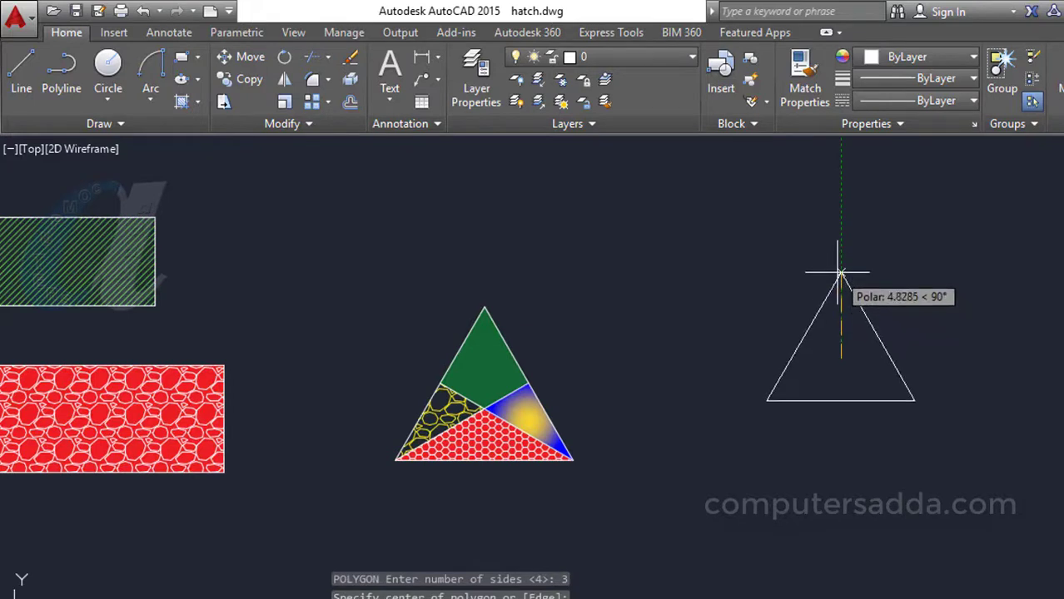
{"action": "type", "text": "3"}
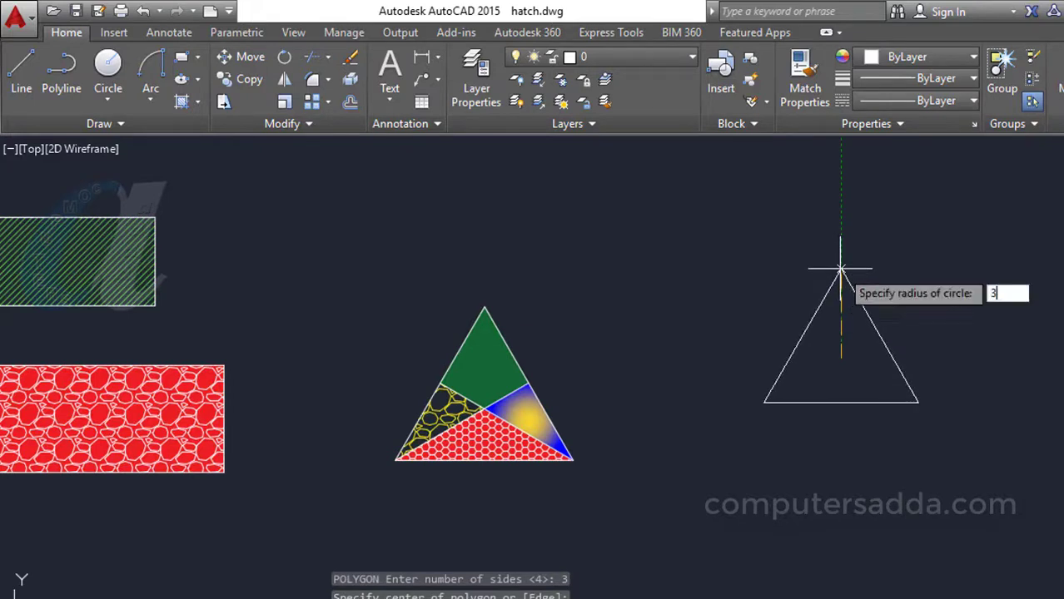
{"action": "key", "text": "Return"}
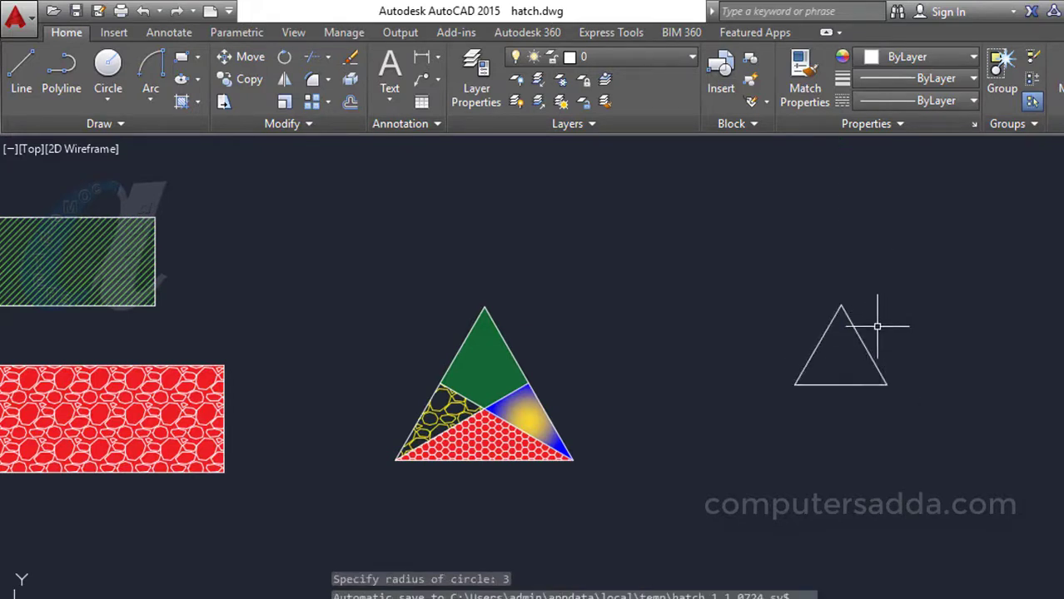
{"action": "scroll", "coordinate": [883, 326], "scroll_direction": "up", "scroll_amount": 2}
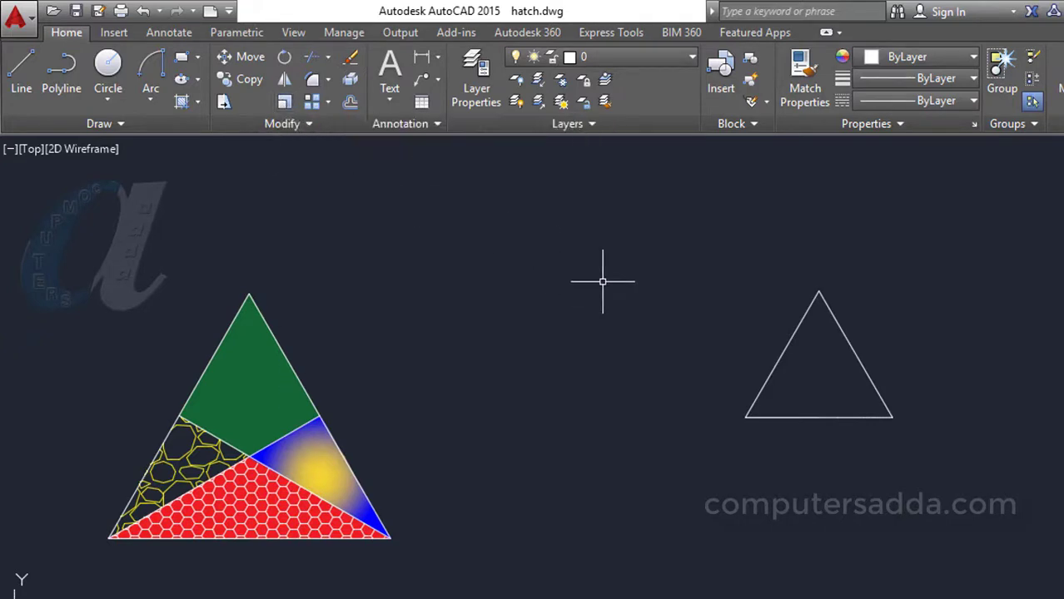
- Scale the outline triangle about 2.2 times from the midpoint of its base
{"action": "type", "text": "sc"}
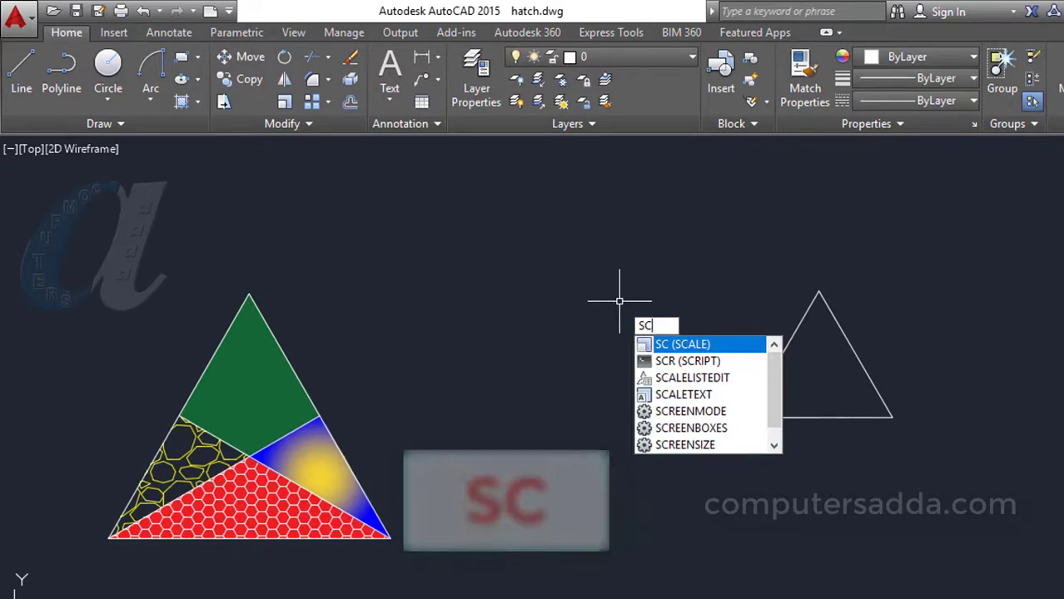
{"action": "key", "text": "Return"}
{"action": "left_click", "coordinate": [931, 267]}
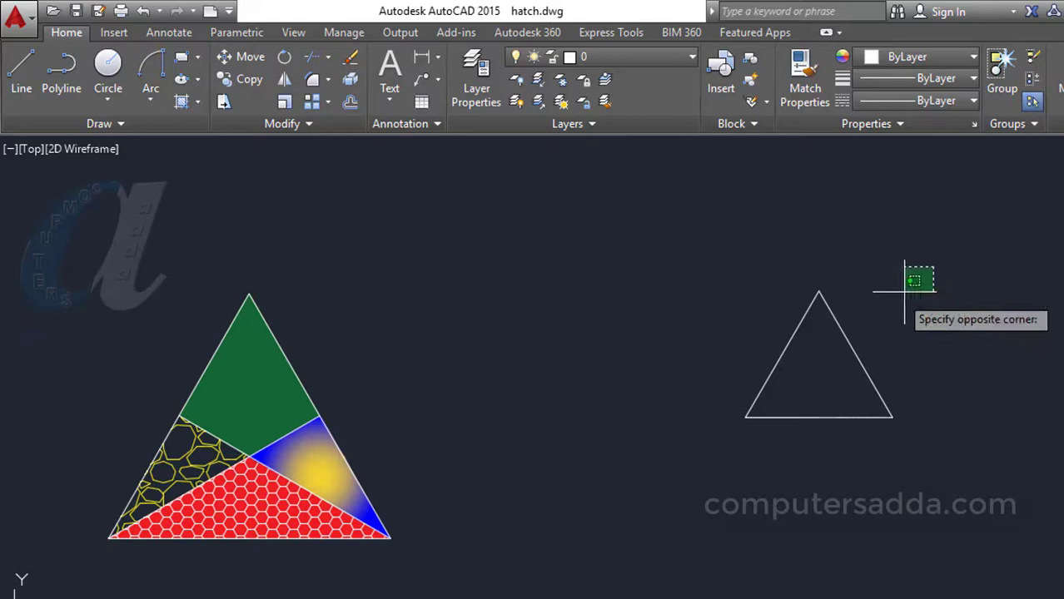
{"action": "left_click", "coordinate": [688, 459]}
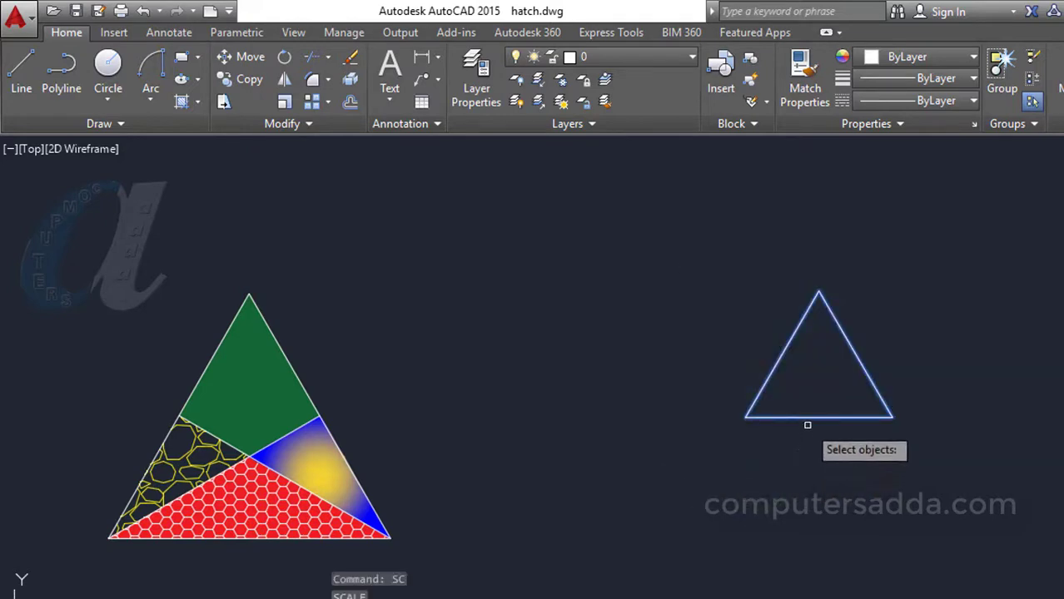
{"action": "key", "text": "Return"}
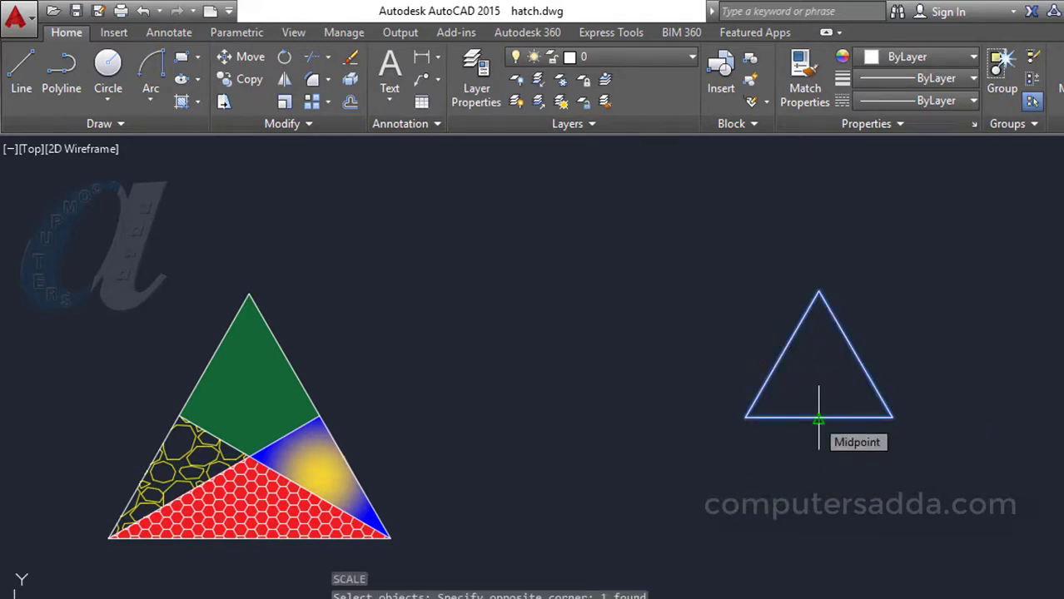
{"action": "left_click", "coordinate": [819, 419]}
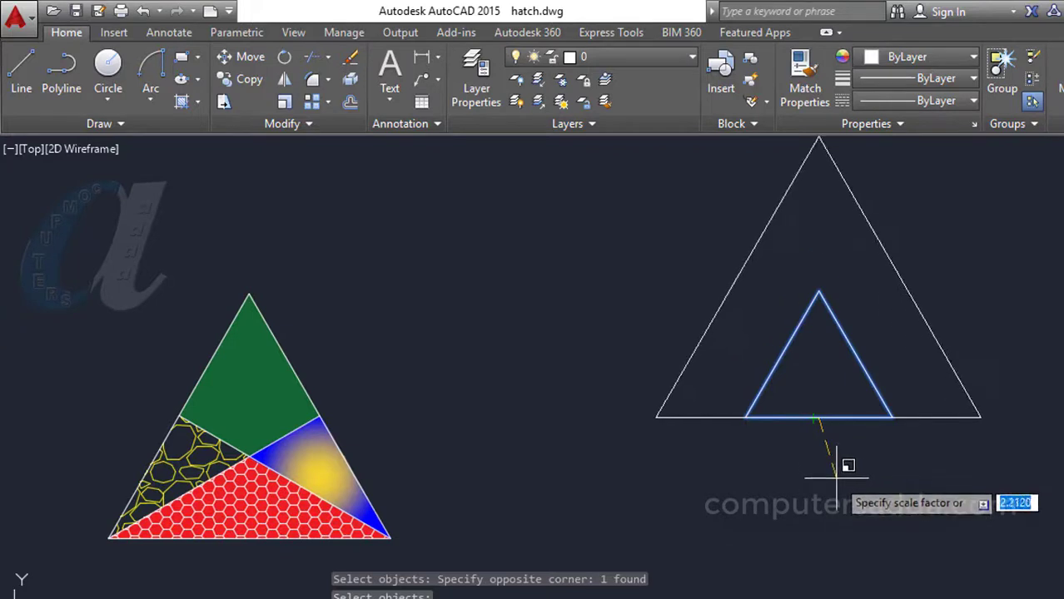
{"action": "left_click", "coordinate": [835, 478]}
{"action": "scroll", "coordinate": [733, 547], "scroll_direction": "down", "scroll_amount": 2}
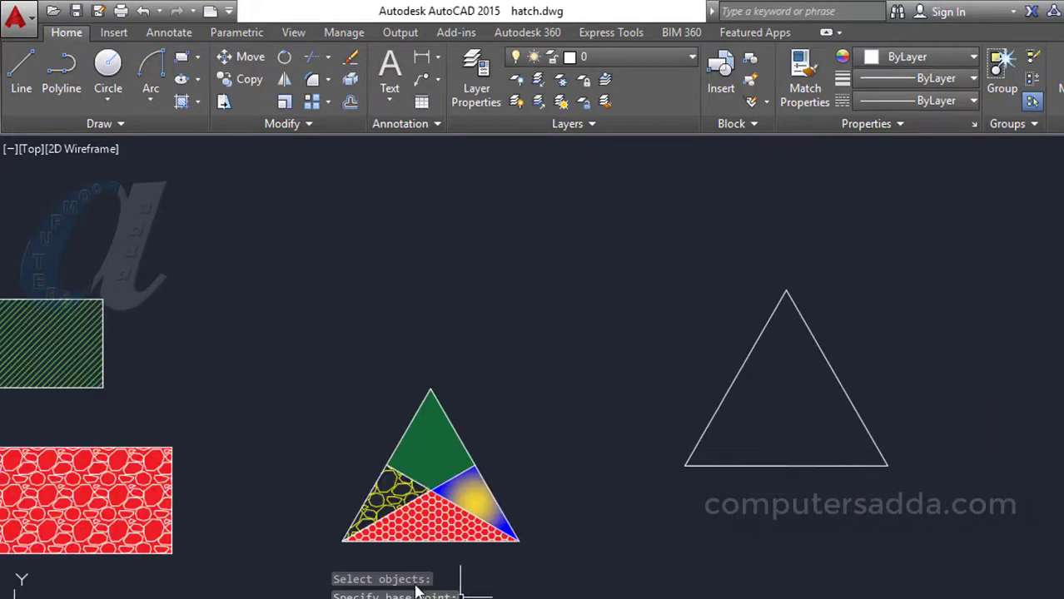
- Scale all parts of the hatched triangle to about 0.63 around its apex, then pan to the outline triangle
{"action": "middle_click_drag", "start_coordinate": [309, 487], "coordinate": [354, 400]}
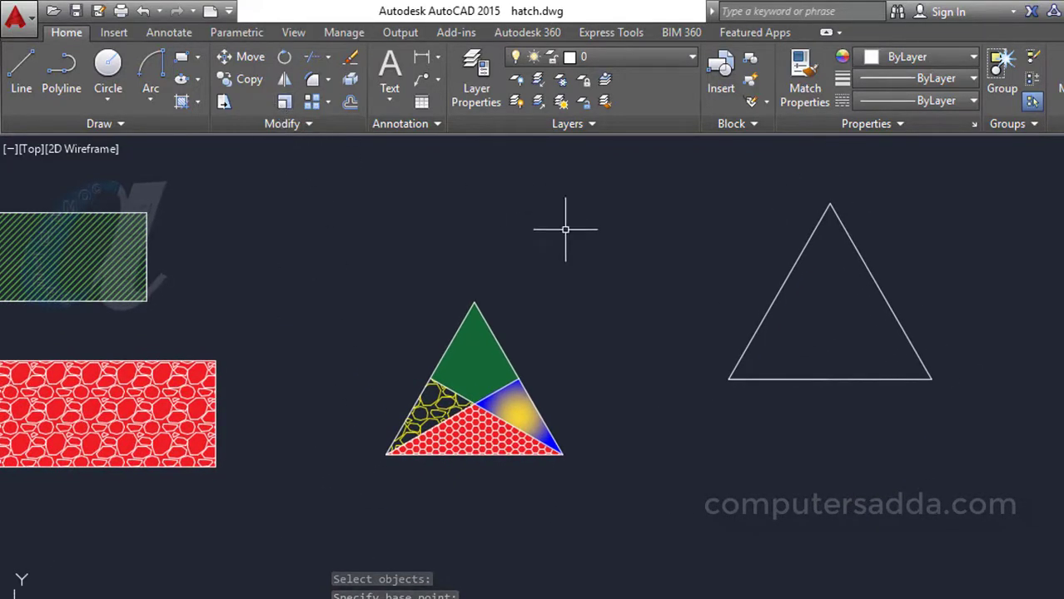
{"action": "type", "text": "co"}
{"action": "key", "text": "Return"}
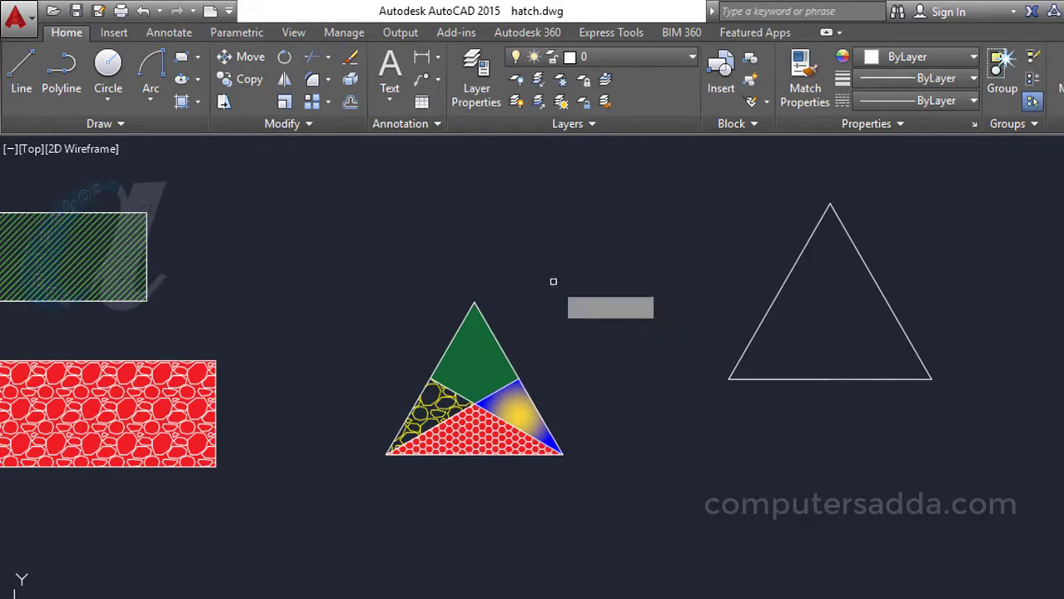
{"action": "left_click", "coordinate": [609, 284]}
{"action": "left_click", "coordinate": [320, 508]}
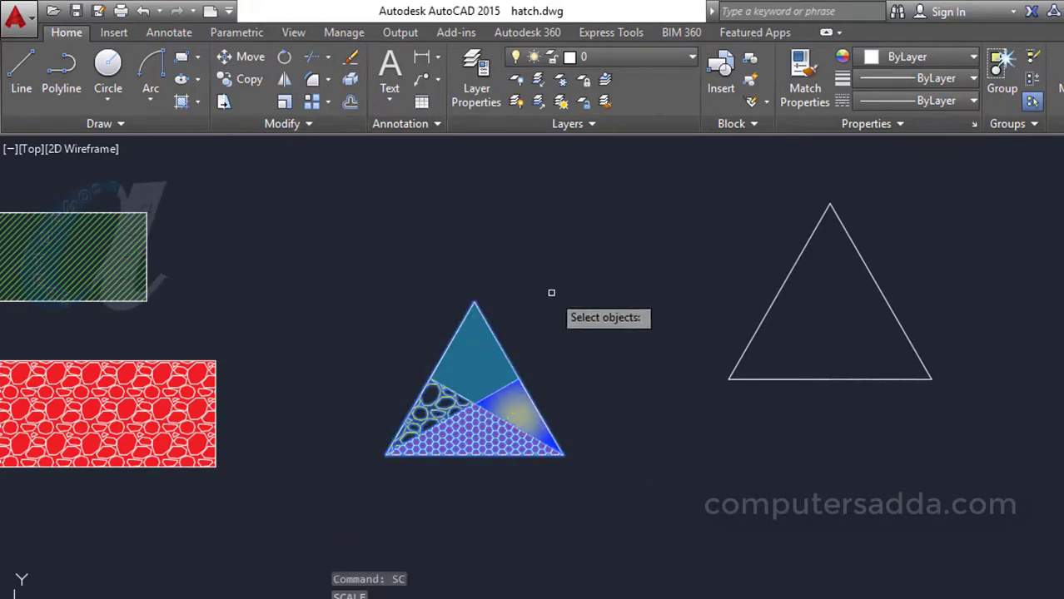
{"action": "key", "text": "Return"}
{"action": "left_click", "coordinate": [473, 301]}
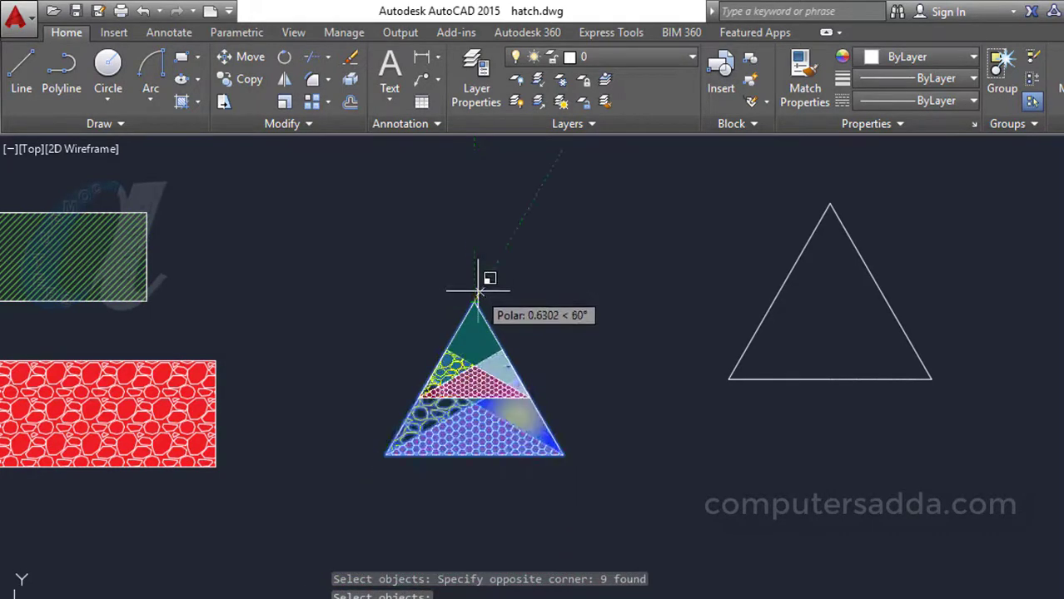
{"action": "left_click", "coordinate": [477, 292]}
{"action": "scroll", "coordinate": [426, 333], "scroll_direction": "up", "scroll_amount": 2}
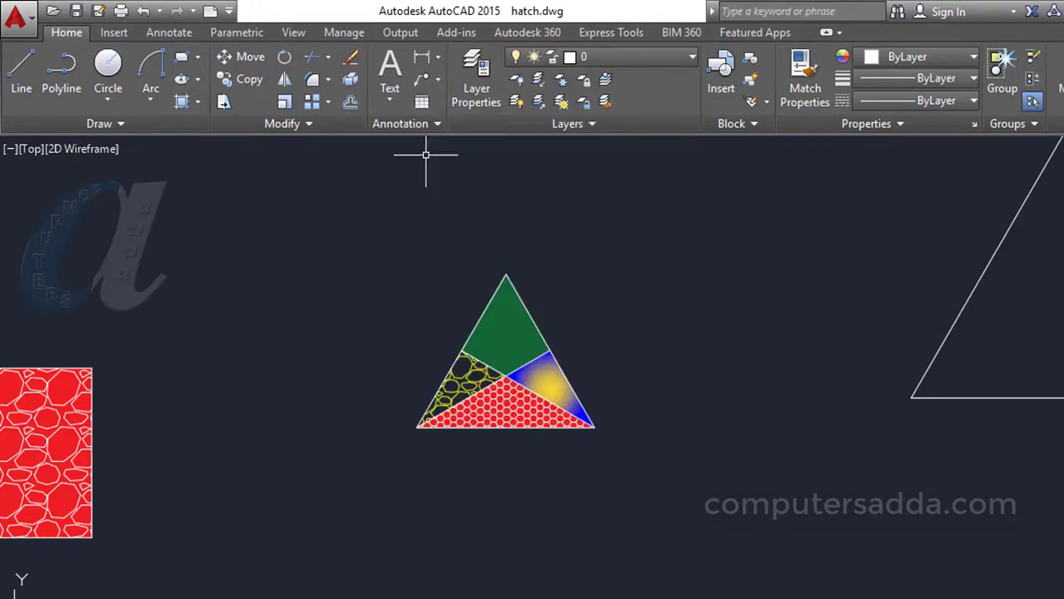
{"action": "mouse_move", "coordinate": [761, 332]}
{"action": "middle_mouse_down"}
{"action": "mouse_move", "coordinate": [589, 362]}
{"action": "mouse_move", "coordinate": [399, 413]}
{"action": "middle_mouse_up"}
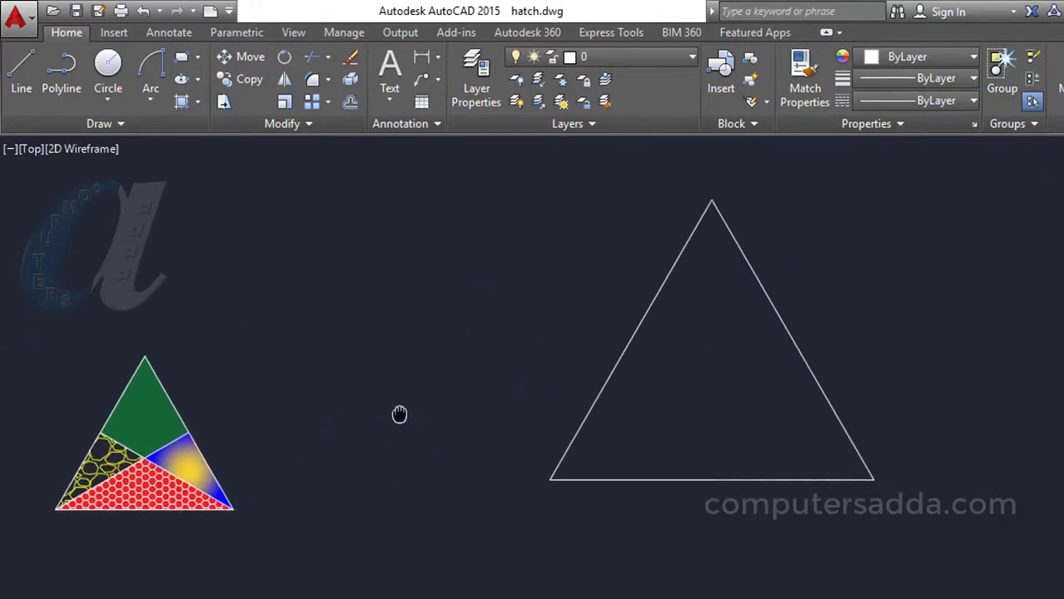
{"action": "middle_click_drag", "start_coordinate": [974, 336], "coordinate": [578, 324]}
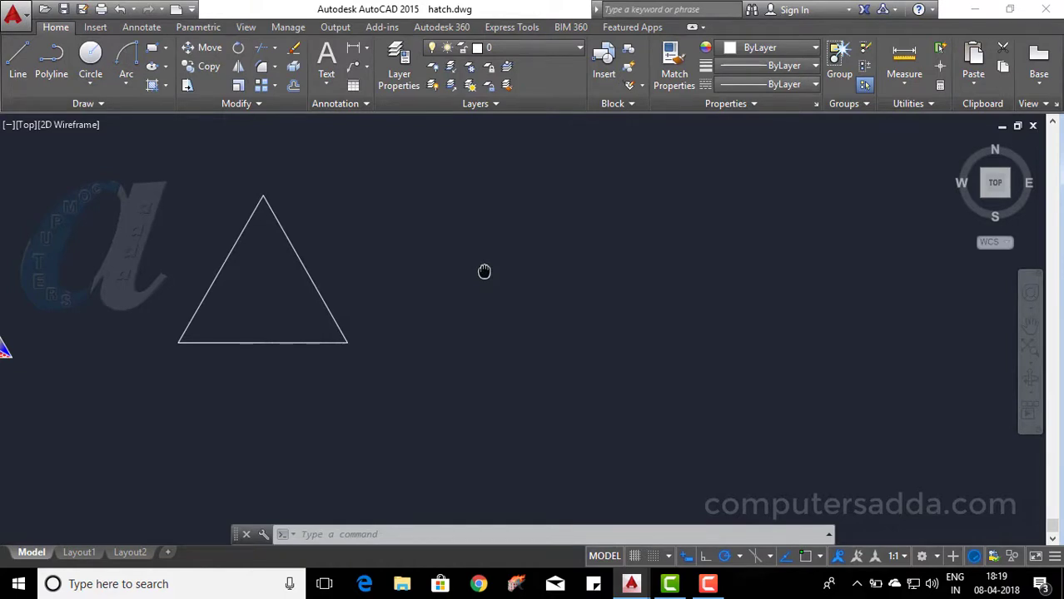
- Draw a six-point zigzag of separate line segments and check that its segments are separate
{"action": "middle_click_drag", "start_coordinate": [484, 272], "coordinate": [510, 318]}
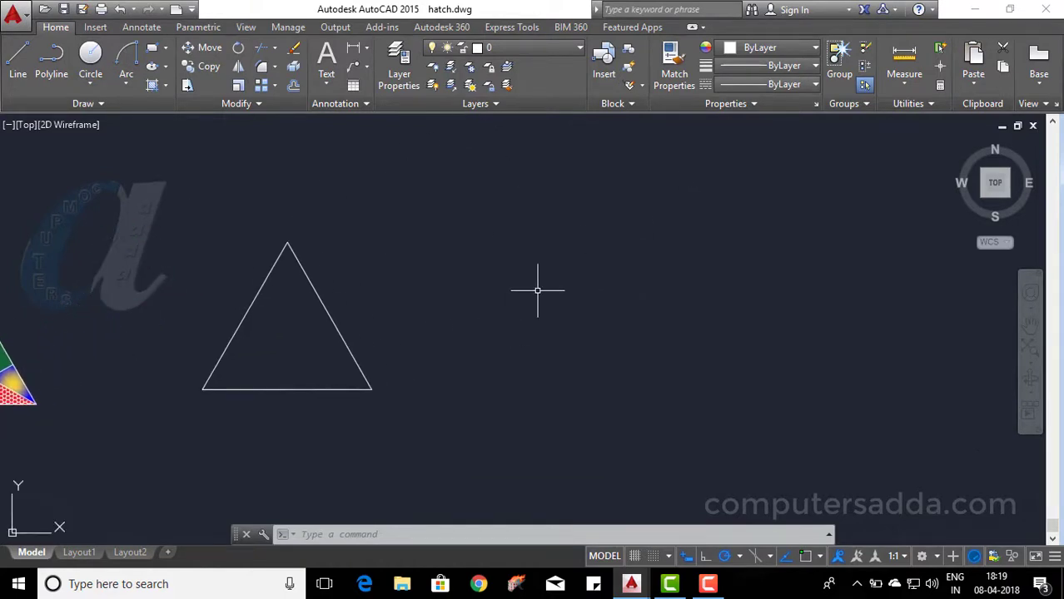
{"action": "left_click", "coordinate": [26, 72]}
{"action": "left_click", "coordinate": [462, 256]}
{"action": "left_click", "coordinate": [536, 192]}
{"action": "left_click", "coordinate": [599, 277]}
{"action": "left_click", "coordinate": [696, 191]}
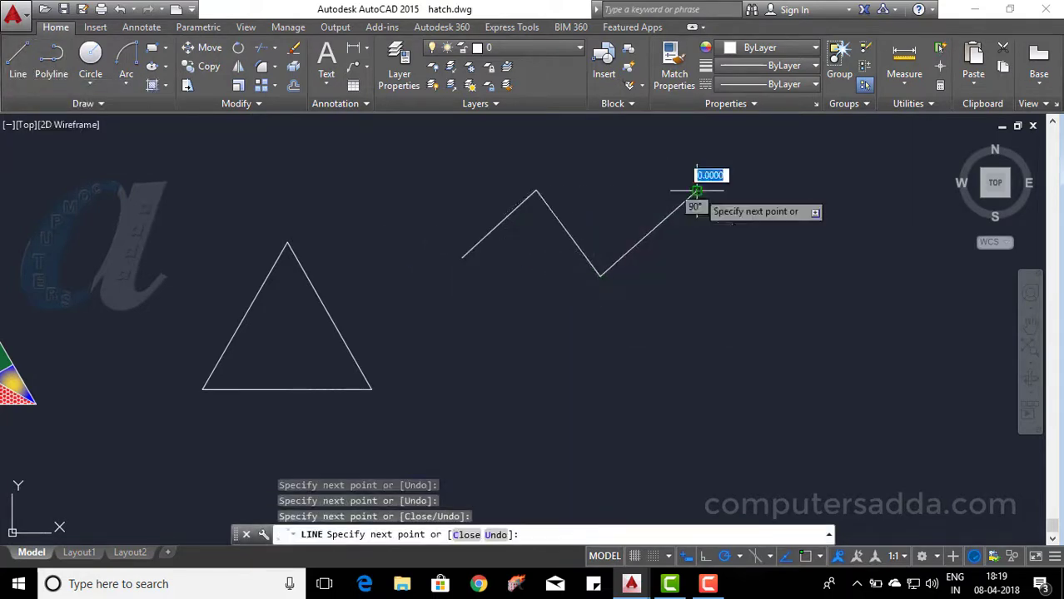
{"action": "left_click", "coordinate": [782, 287]}
{"action": "left_click", "coordinate": [866, 200]}
{"action": "key", "text": "Return"}
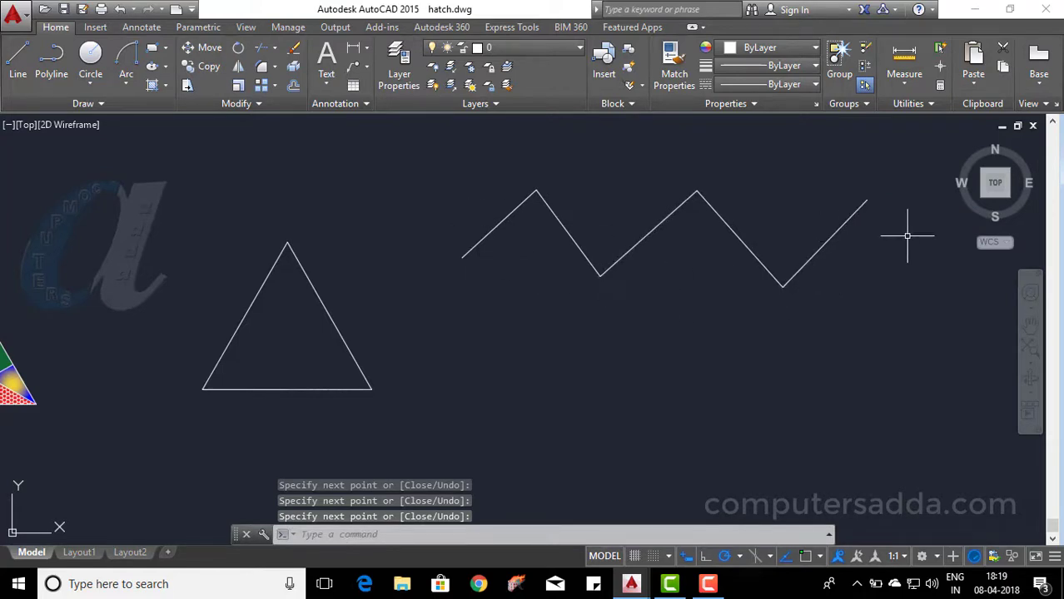
{"action": "left_click", "coordinate": [500, 223]}
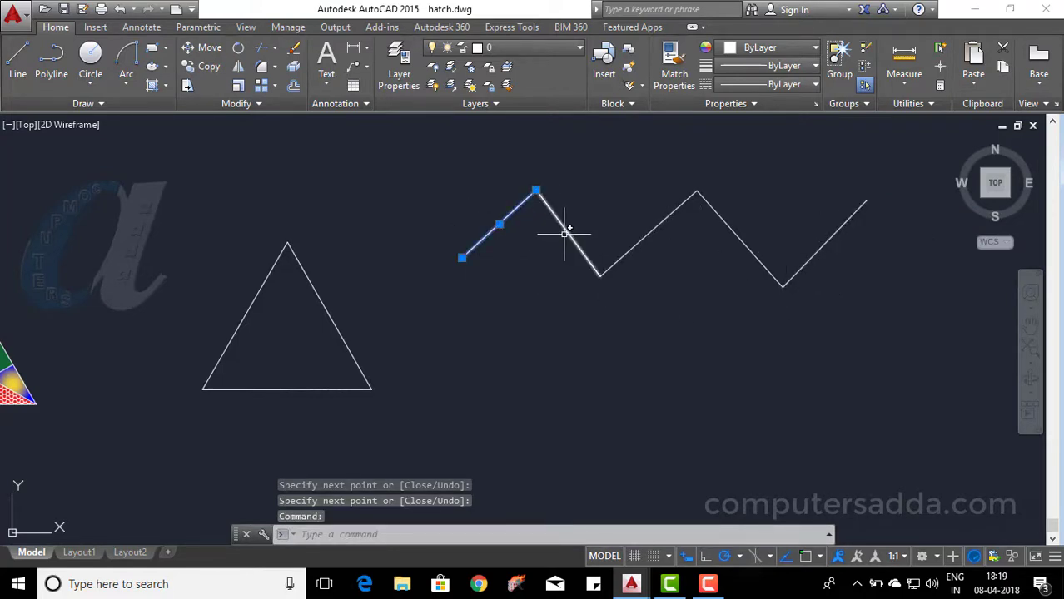
{"action": "key", "text": "Escape"}
{"action": "left_click", "coordinate": [563, 234]}
{"action": "key", "text": "Escape"}
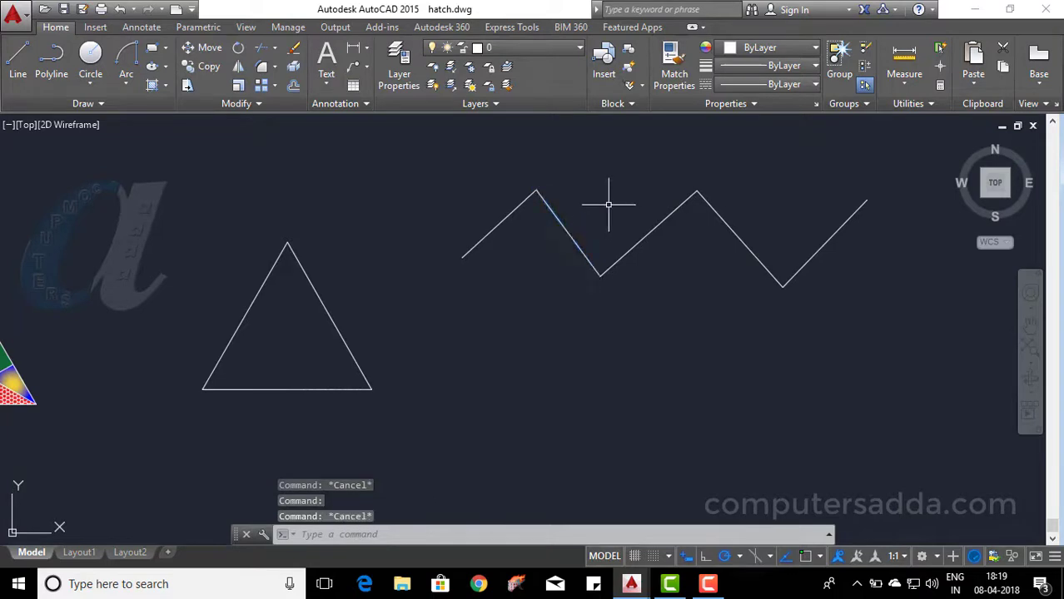
- Draw a matching six-vertex zigzag below it as a single polyline
{"action": "left_click", "coordinate": [50, 57]}
{"action": "left_click", "coordinate": [441, 364]}
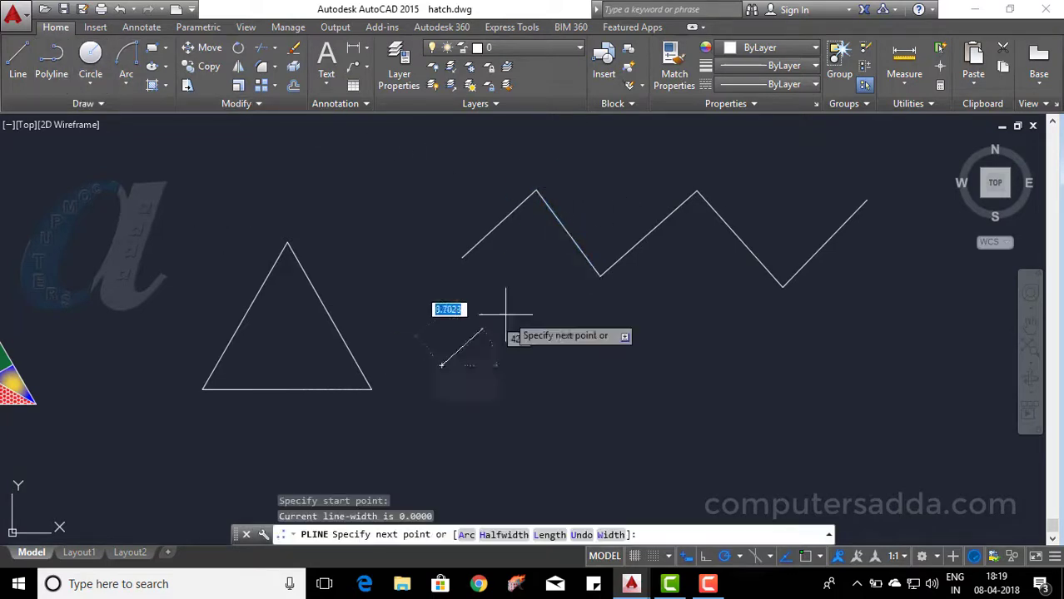
{"action": "left_click", "coordinate": [515, 311]}
{"action": "left_click", "coordinate": [593, 384]}
{"action": "left_click", "coordinate": [659, 317]}
{"action": "left_click", "coordinate": [795, 372]}
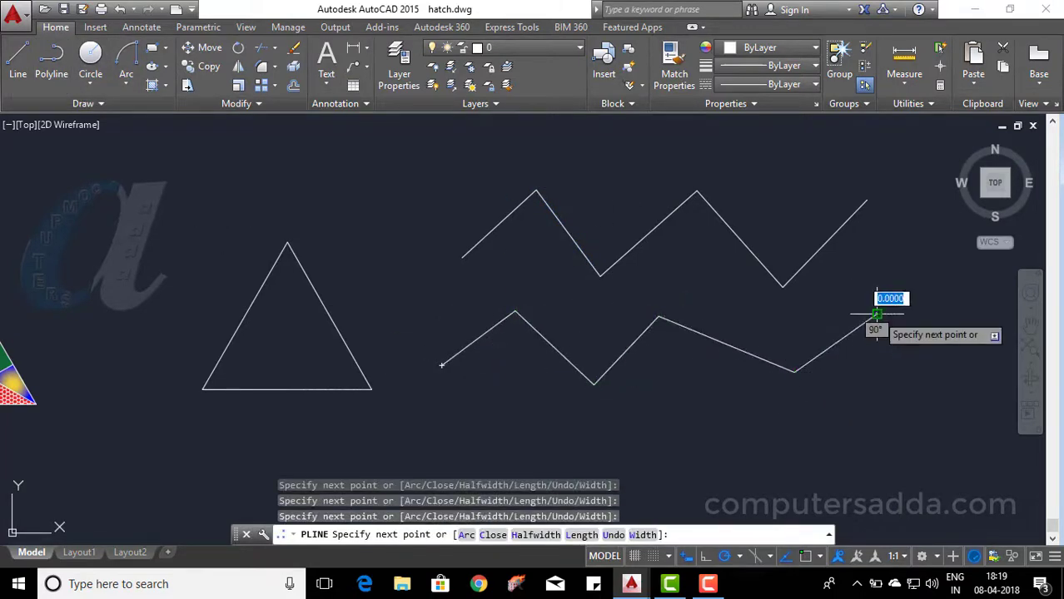
{"action": "left_click", "coordinate": [876, 314]}
{"action": "key", "text": "Return"}
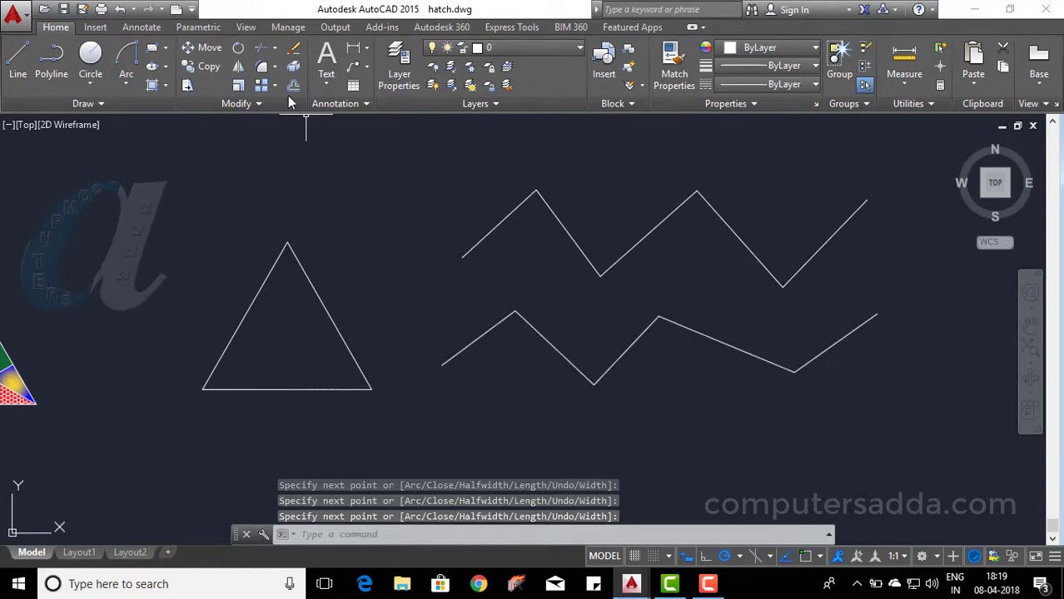
{"action": "left_click", "coordinate": [166, 48]}
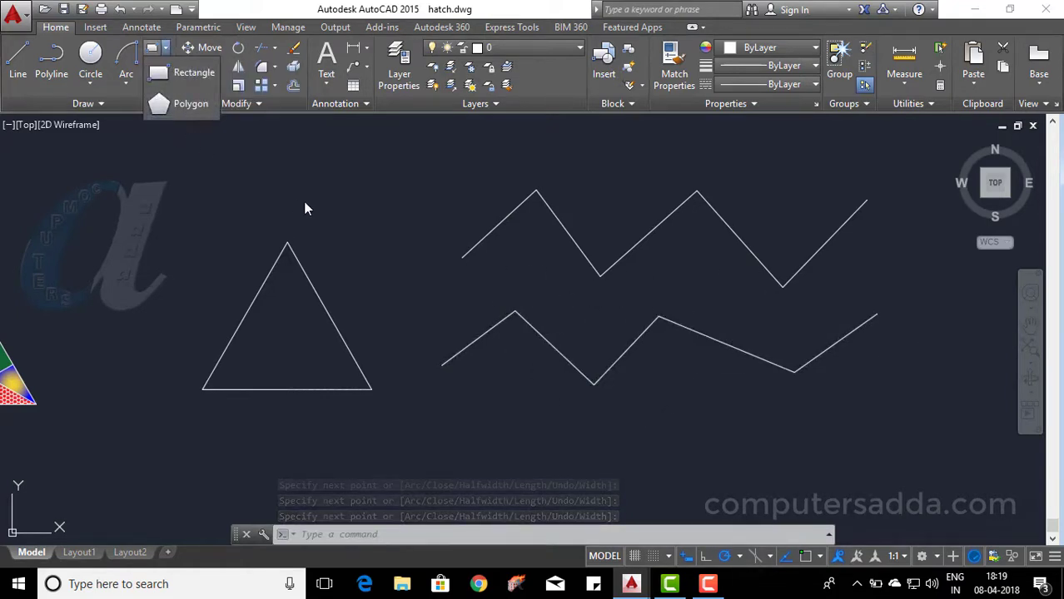
- Draw a small closed line triangle with two 5-unit sides left of the hatched triangle
{"action": "left_click", "coordinate": [332, 207]}
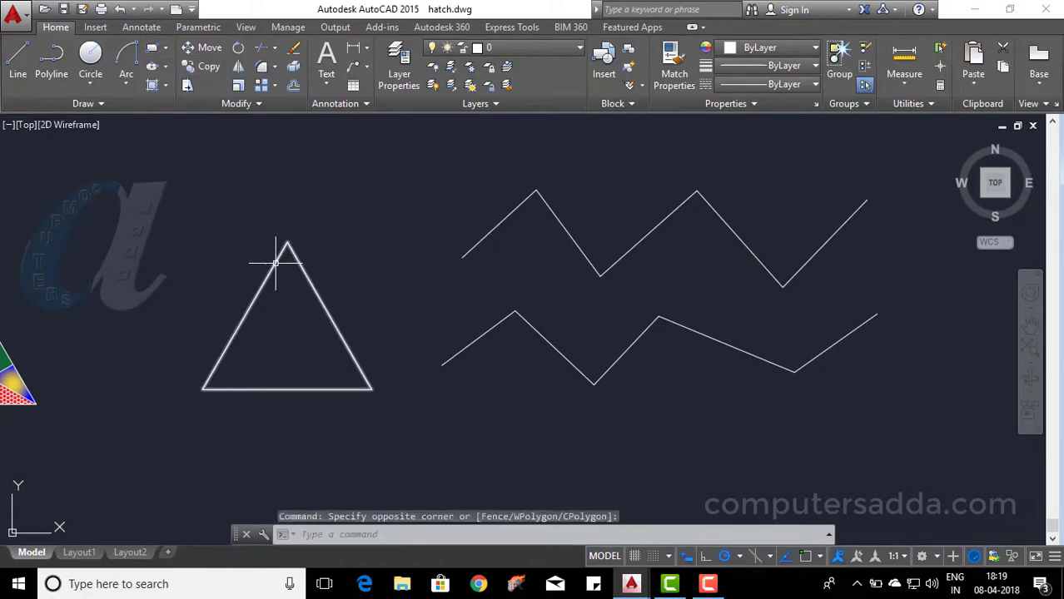
{"action": "left_click", "coordinate": [17, 63]}
{"action": "left_click", "coordinate": [92, 289]}
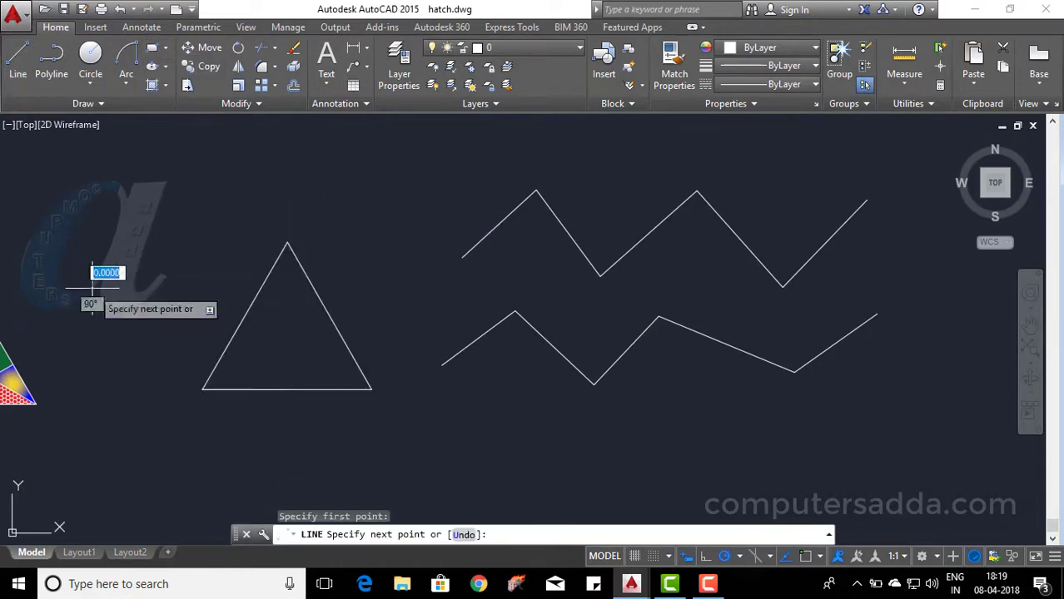
{"action": "type", "text": "5"}
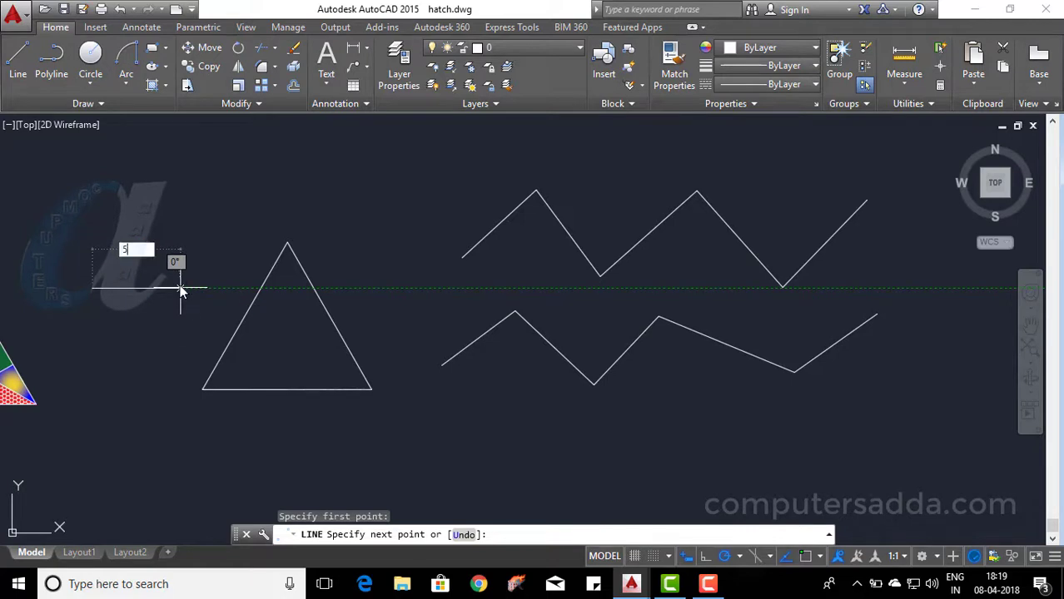
{"action": "key", "text": "Return"}
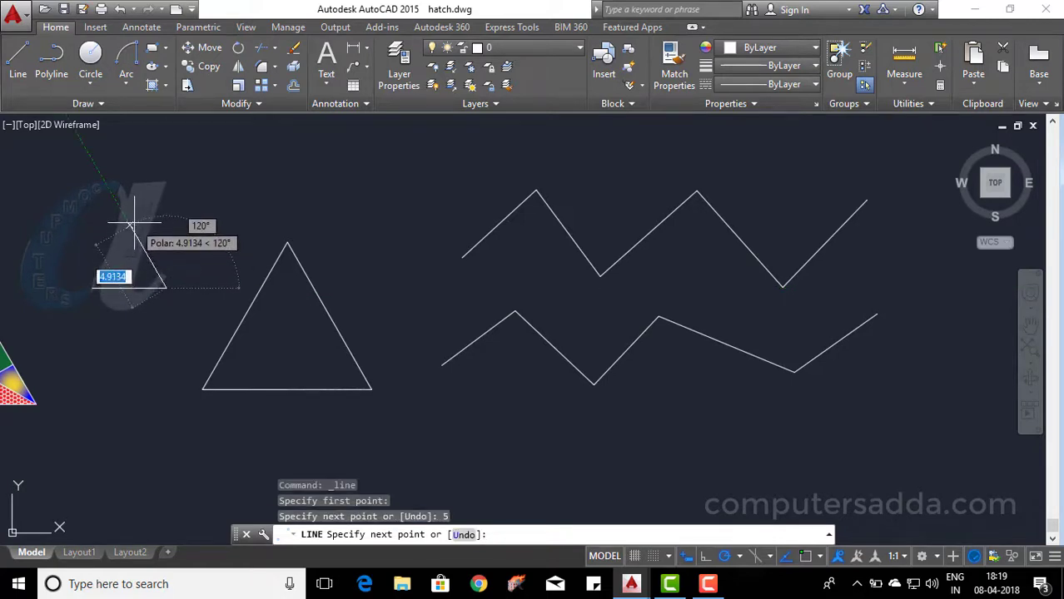
{"action": "type", "text": "5"}
{"action": "key", "text": "Return"}
{"action": "type", "text": "c"}
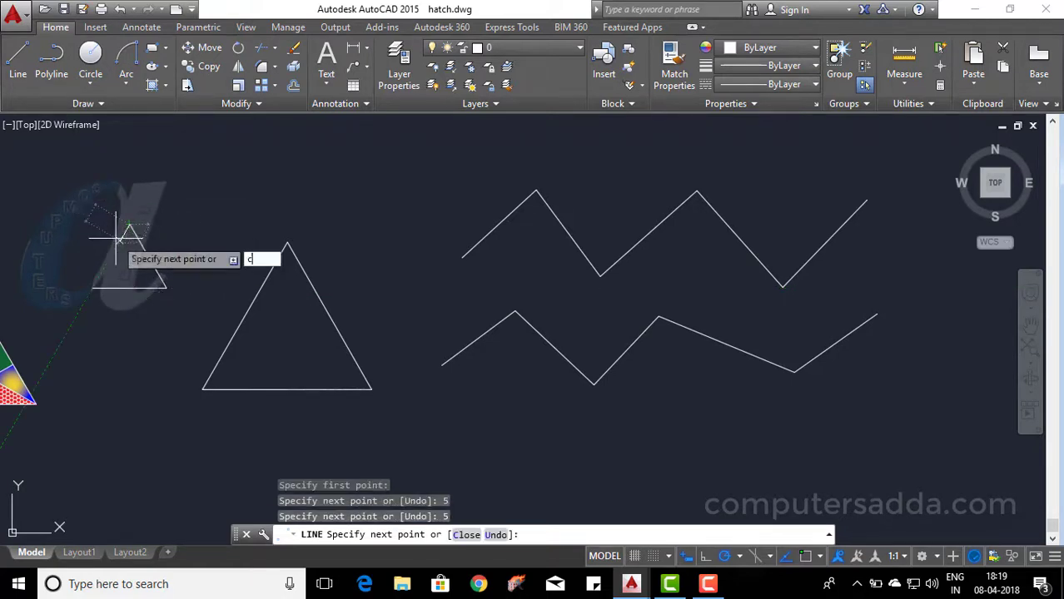
{"action": "key", "text": "Return"}
- Select all three edges of the small triangle and delete it
{"action": "middle_click_drag", "start_coordinate": [86, 241], "coordinate": [157, 241]}
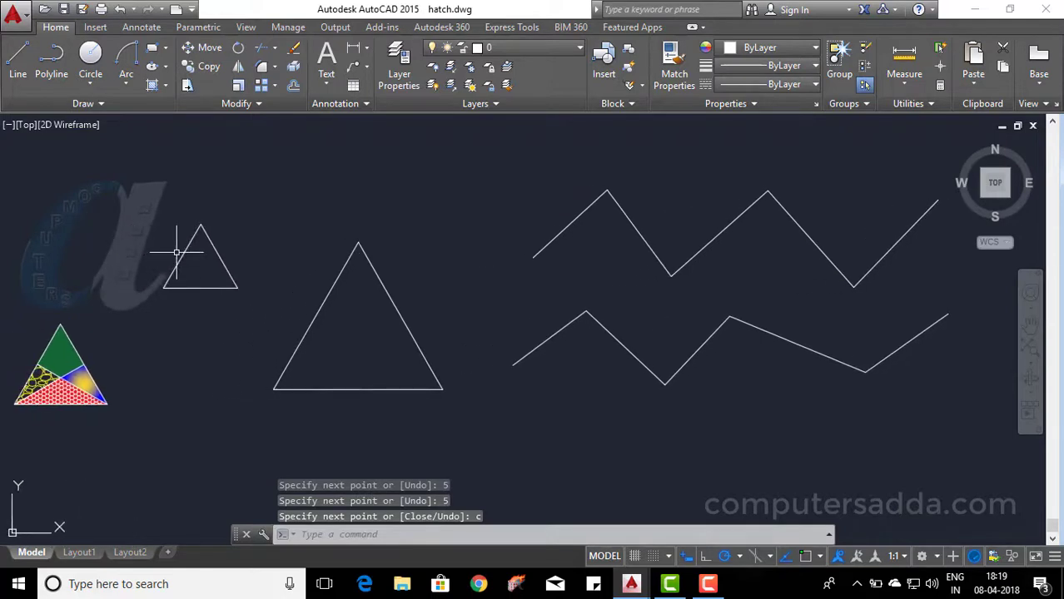
{"action": "left_click", "coordinate": [331, 278]}
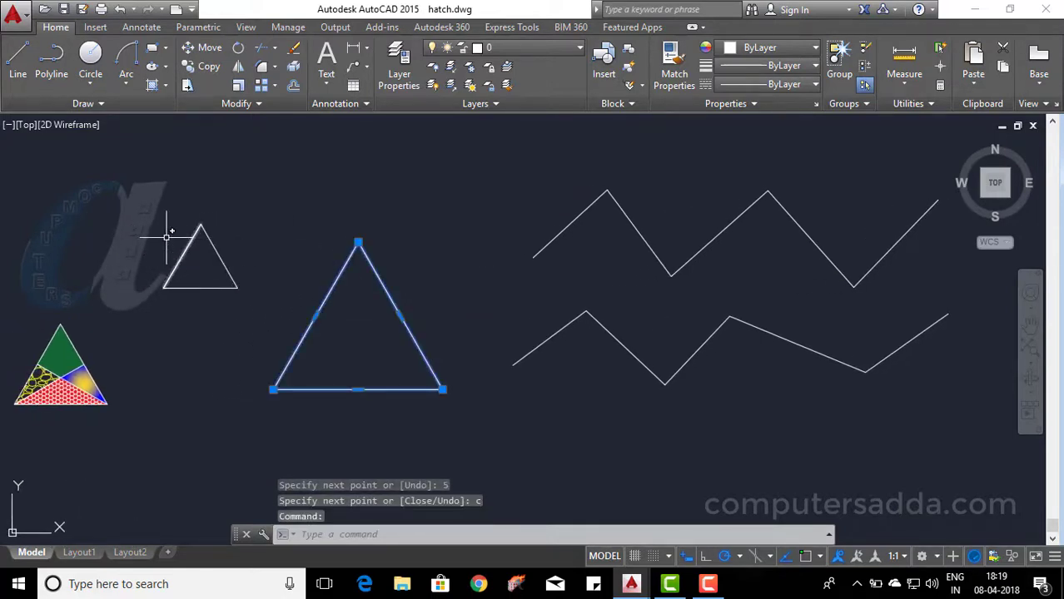
{"action": "key", "text": "Escape"}
{"action": "left_click", "coordinate": [191, 239]}
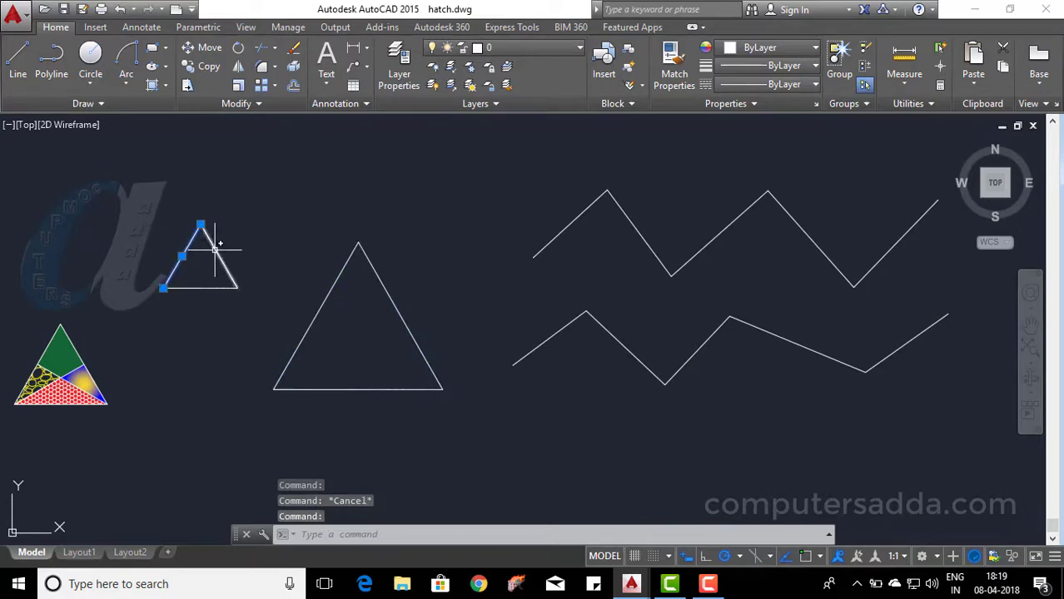
{"action": "left_click", "coordinate": [217, 253]}
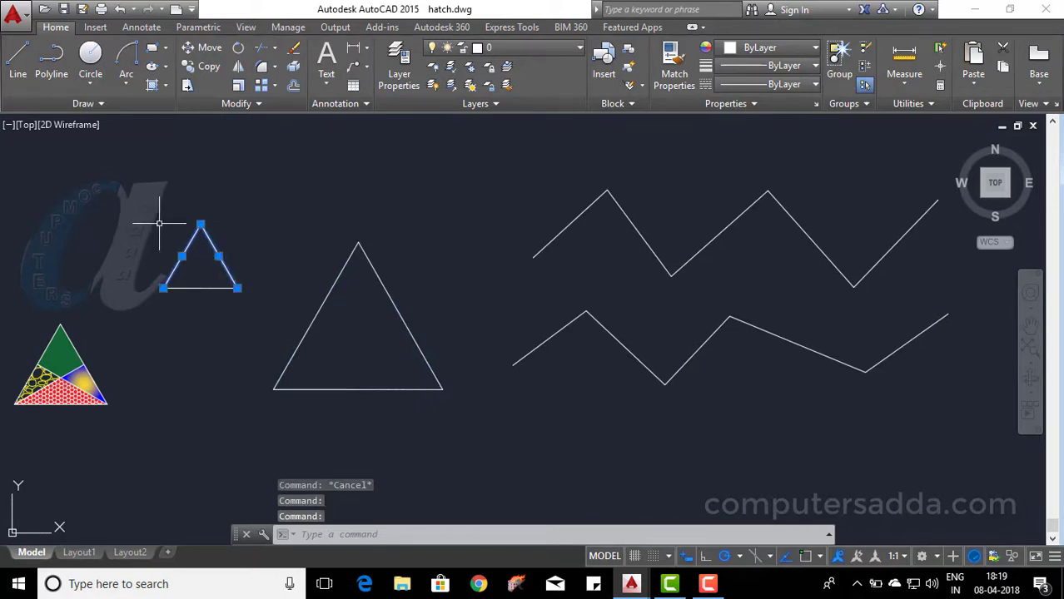
{"action": "key", "text": "Escape"}
{"action": "left_click", "coordinate": [198, 288]}
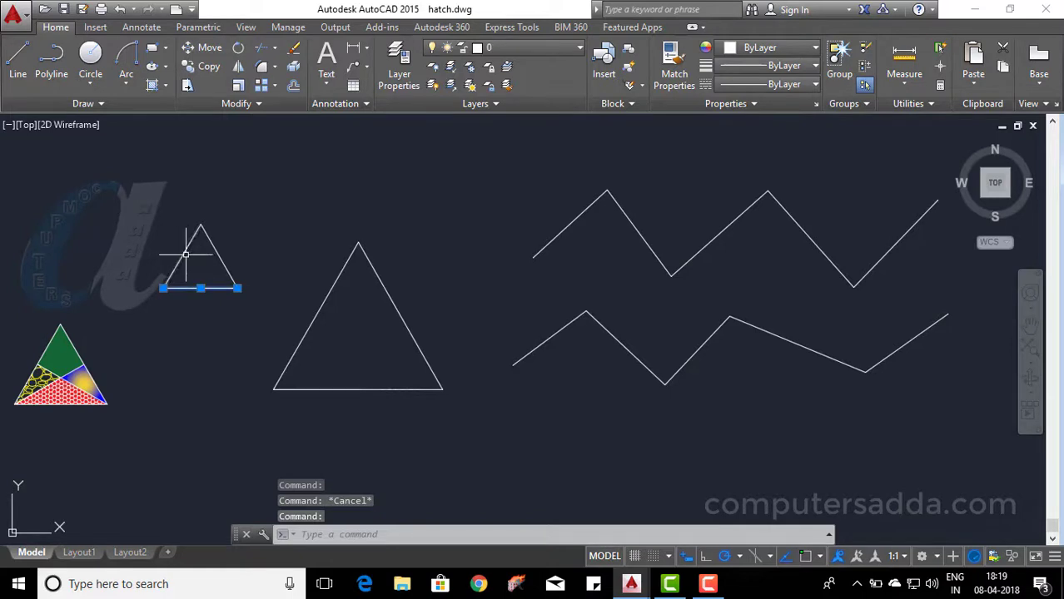
{"action": "left_click", "coordinate": [183, 249]}
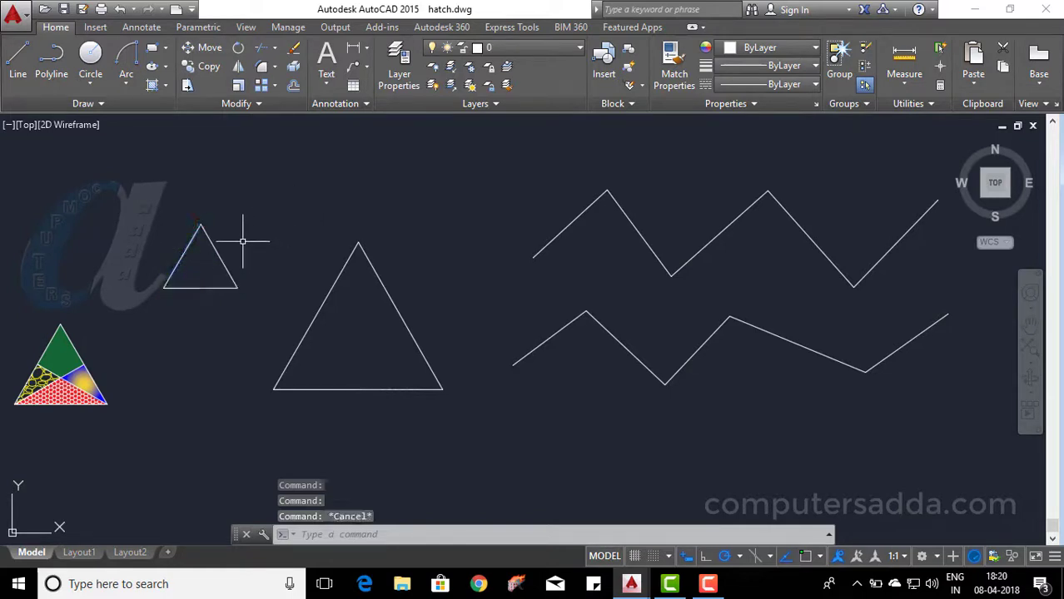
{"action": "left_click", "coordinate": [256, 205]}
{"action": "left_click", "coordinate": [132, 317]}
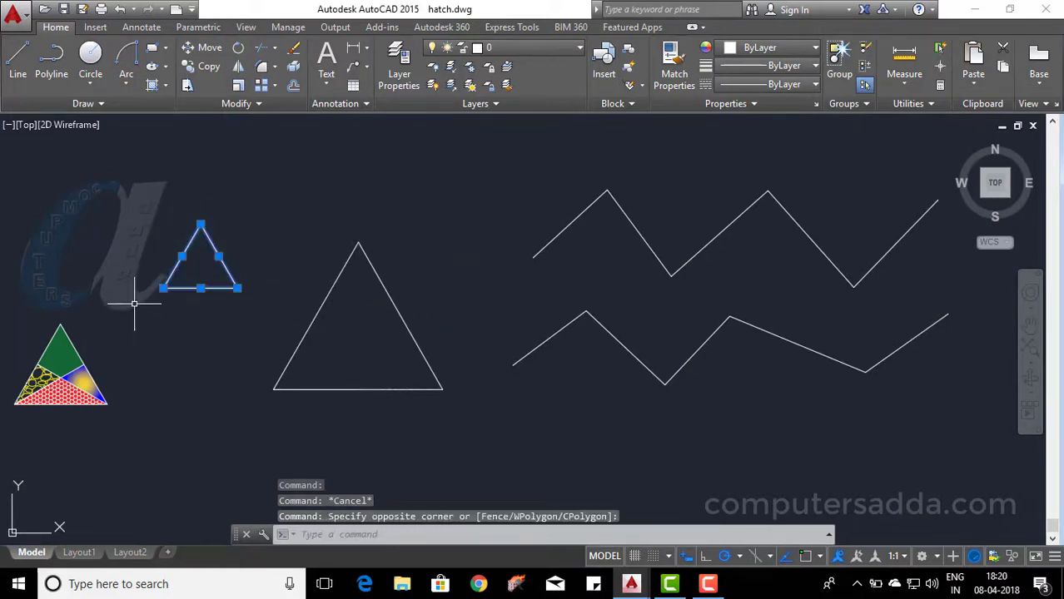
{"action": "key", "text": "Delete"}
{"action": "scroll", "coordinate": [245, 336], "scroll_direction": "down", "scroll_amount": 2}
- Window-select both zigzags and delete them
{"action": "left_click", "coordinate": [758, 235]}
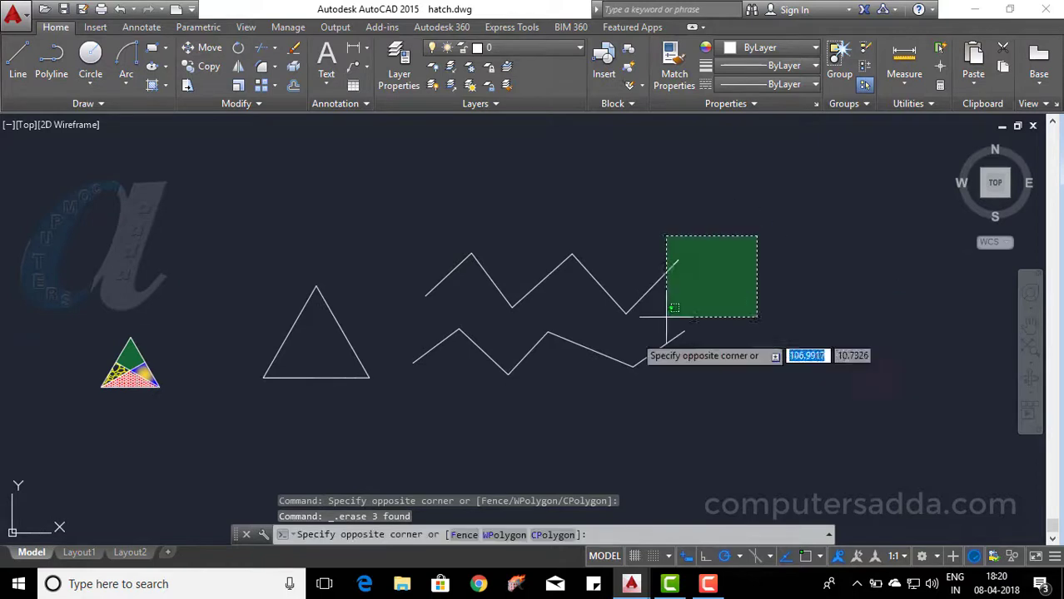
{"action": "left_click", "coordinate": [396, 393]}
{"action": "key", "text": "Delete"}
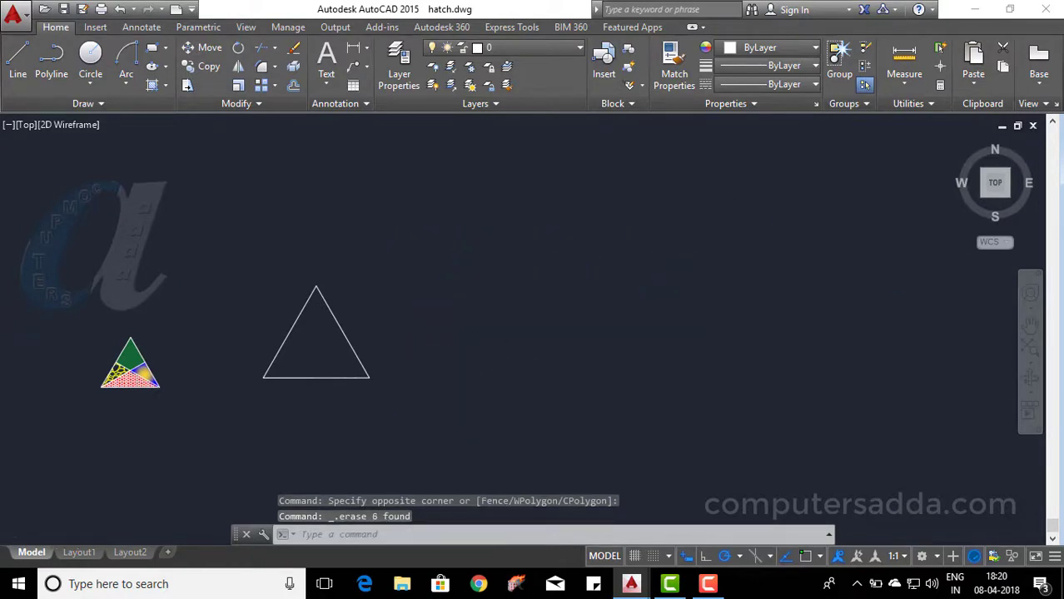
{"action": "scroll", "coordinate": [433, 394], "scroll_direction": "up", "scroll_amount": 2}
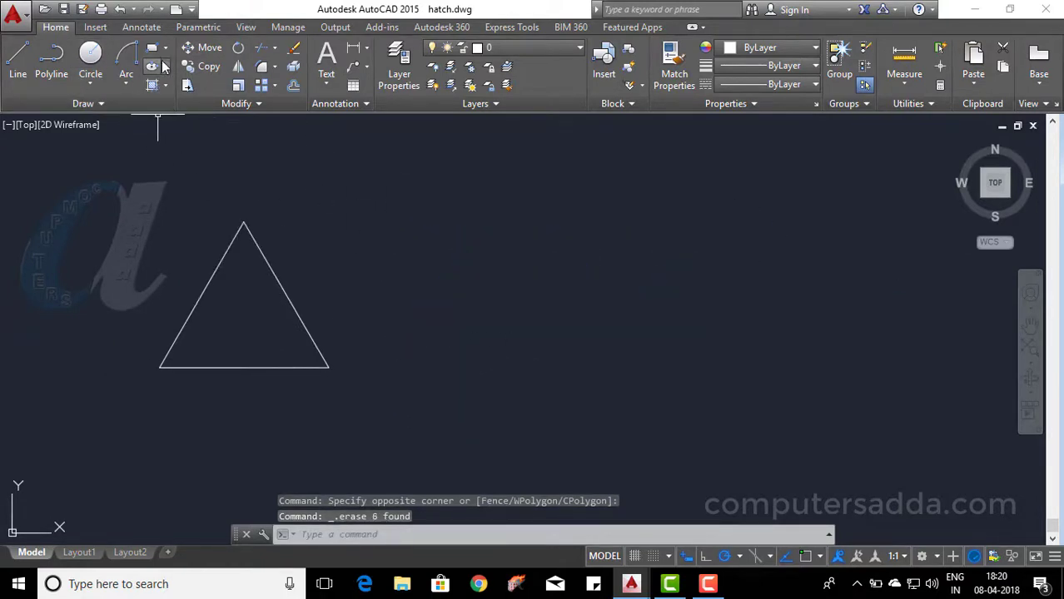
- Draw a rectangle with the Rectangle tool to the right of the triangle
{"action": "left_click", "coordinate": [166, 49]}
{"action": "left_click", "coordinate": [179, 73]}
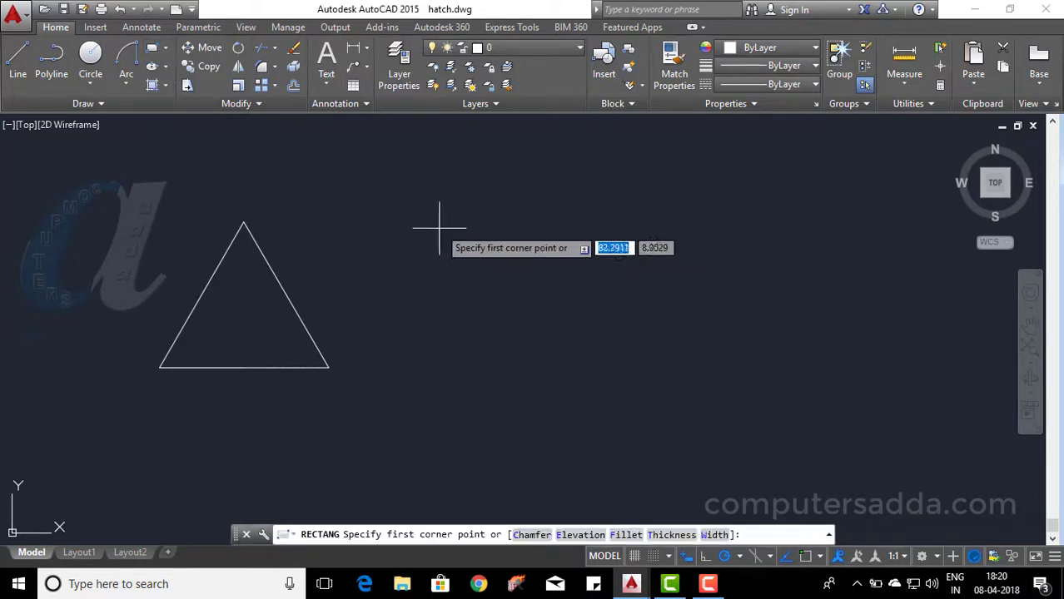
{"action": "left_click", "coordinate": [440, 224]}
{"action": "left_click", "coordinate": [679, 381]}
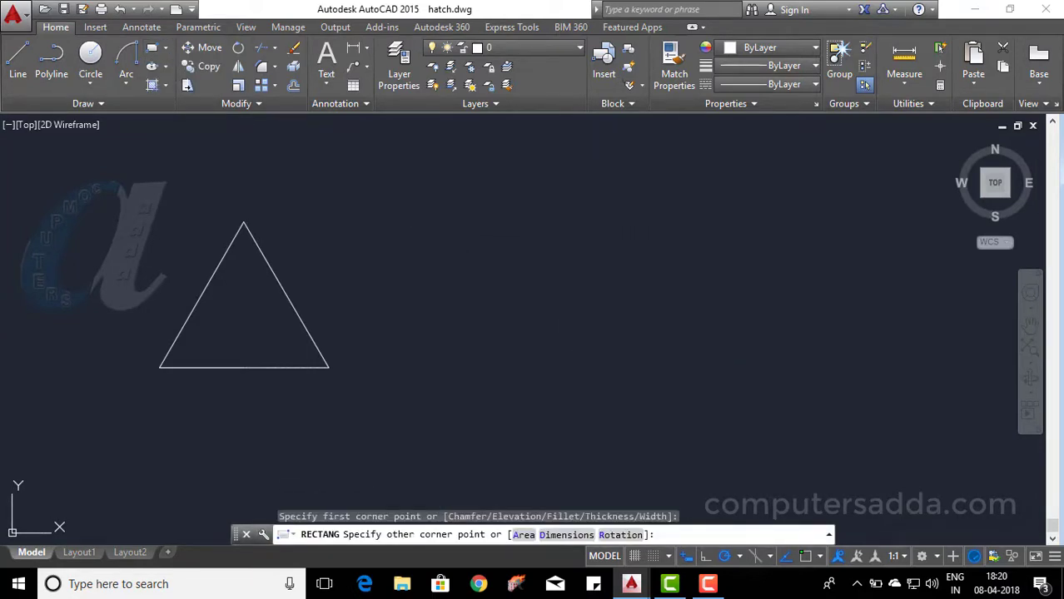
{"action": "middle_click_drag", "start_coordinate": [729, 377], "coordinate": [680, 373]}
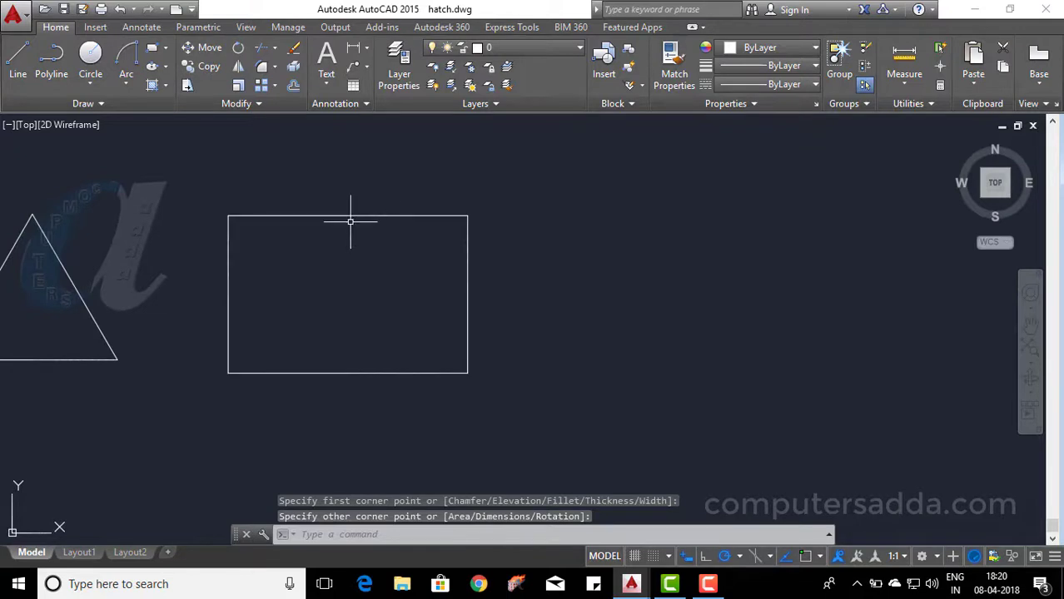
{"action": "left_click", "coordinate": [411, 215]}
{"action": "key", "text": "Escape"}
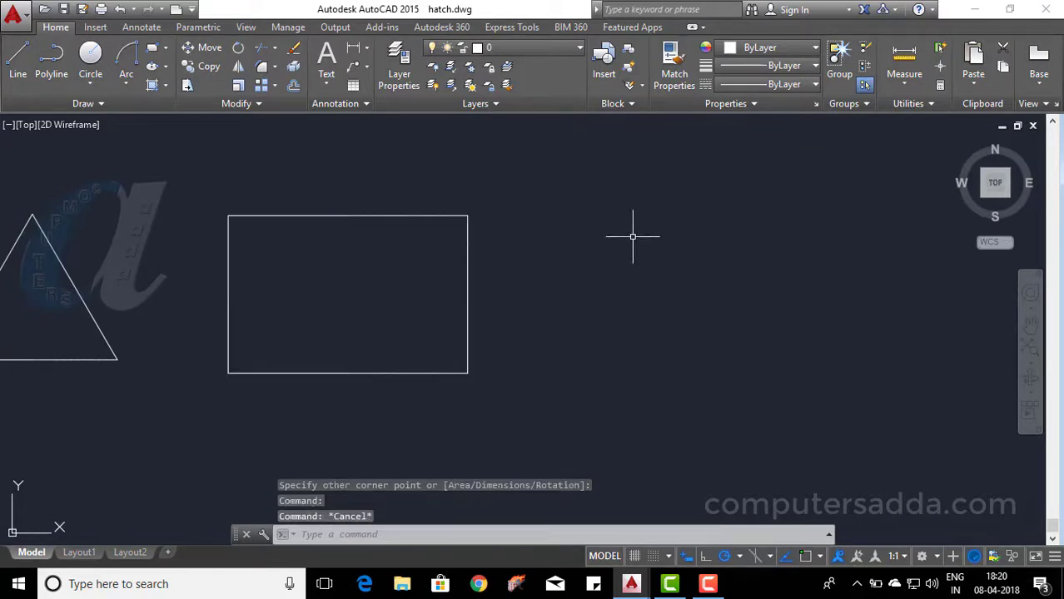
- Draw a second rectangle beside it from four separate line segments, then compare the two
{"action": "type", "text": "l"}
{"action": "key", "text": "Return"}
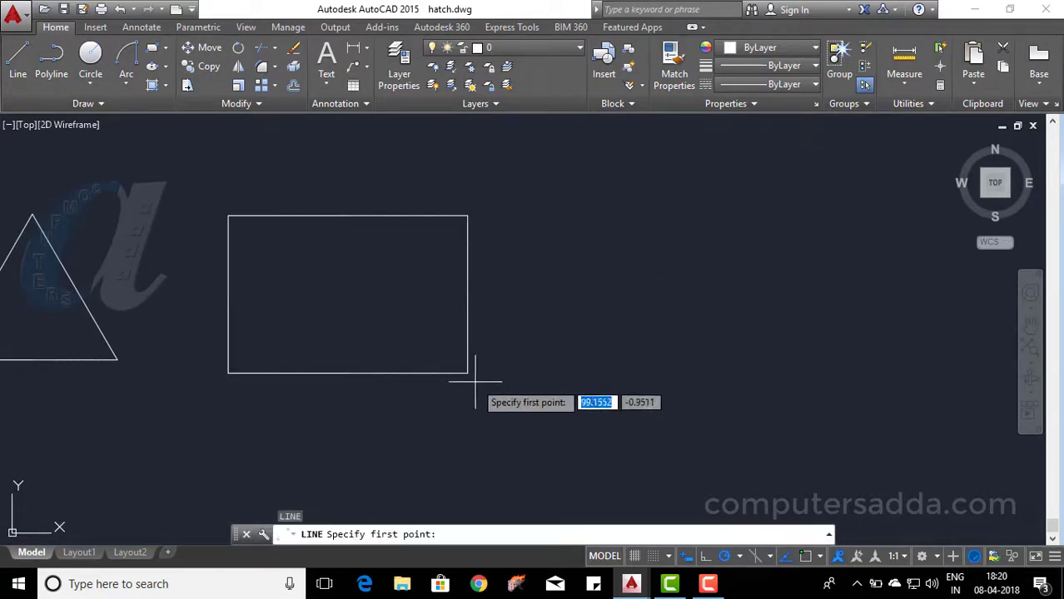
{"action": "left_click", "coordinate": [553, 372]}
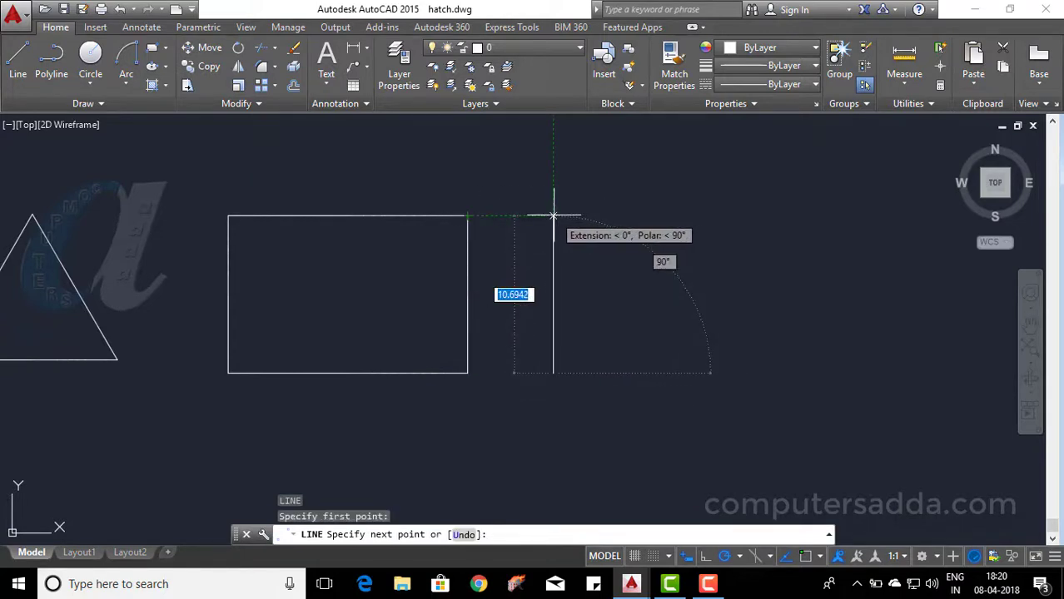
{"action": "left_click", "coordinate": [553, 217]}
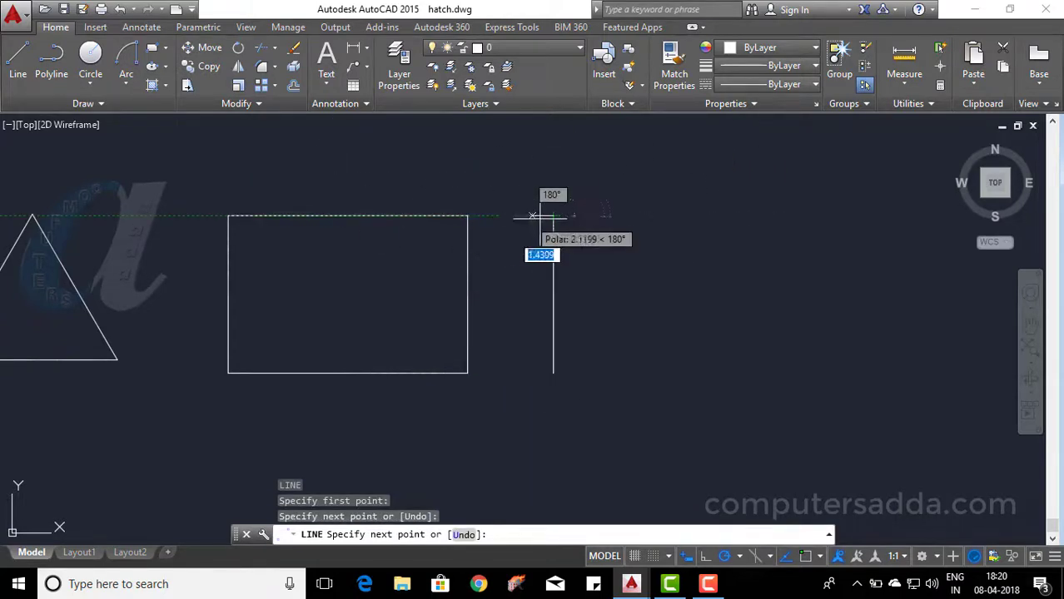
{"action": "left_click", "coordinate": [771, 217]}
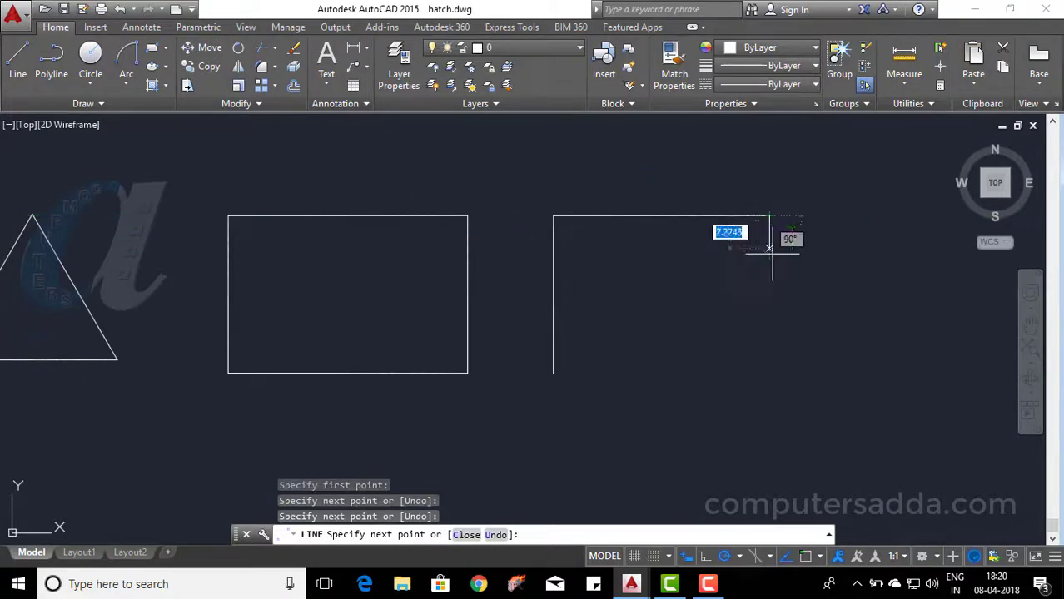
{"action": "left_click", "coordinate": [769, 372]}
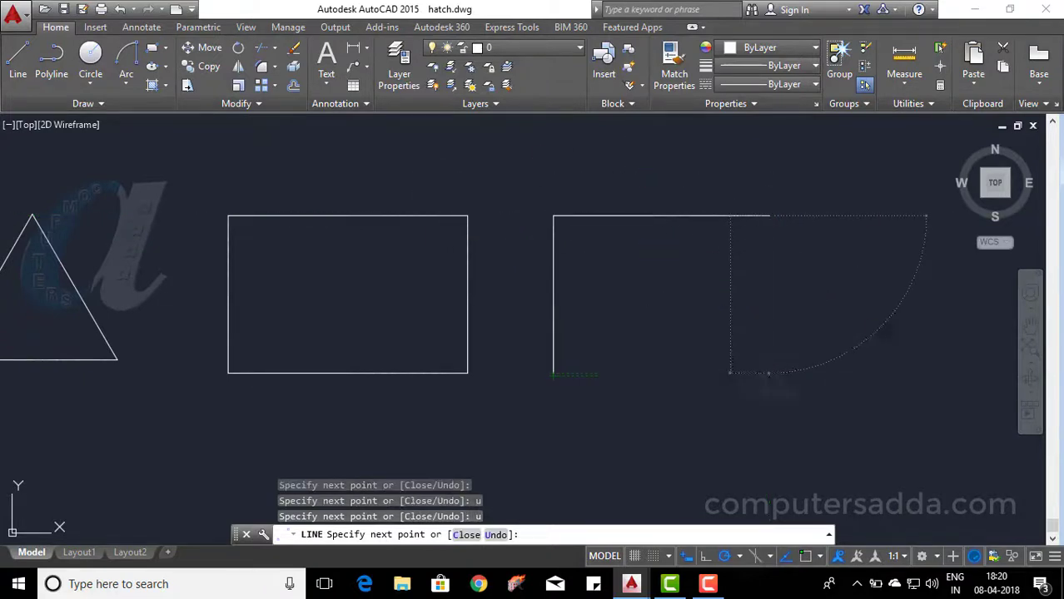
{"action": "left_click", "coordinate": [553, 374]}
{"action": "key", "text": "Return"}
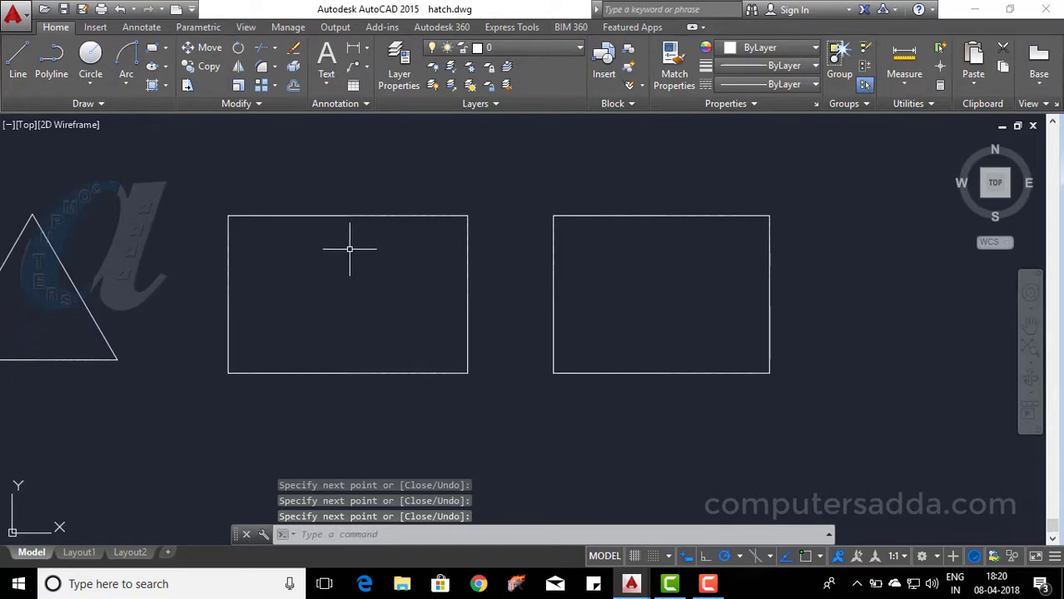
{"action": "left_click", "coordinate": [295, 215]}
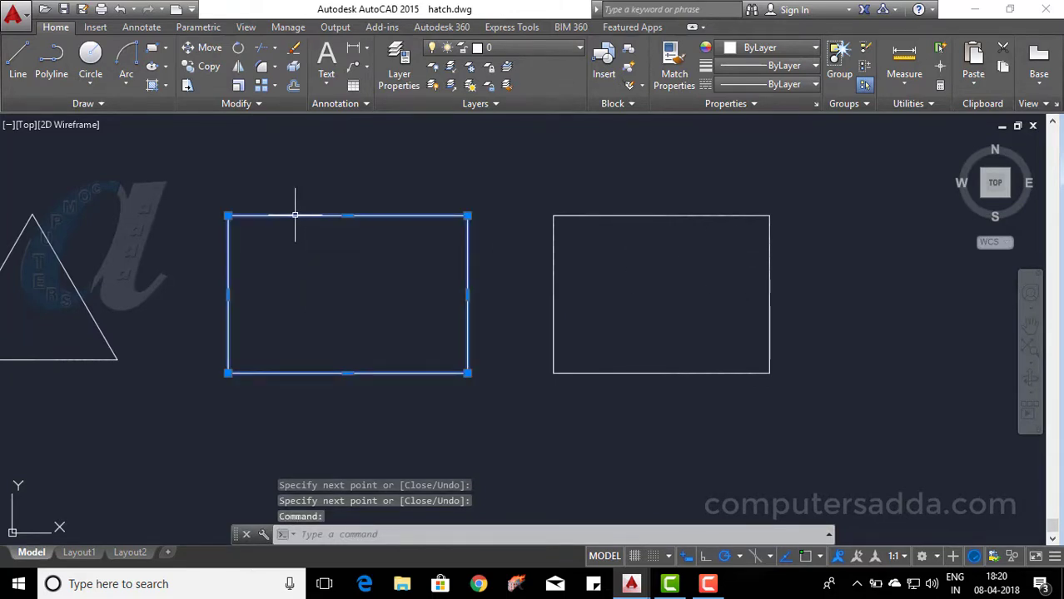
{"action": "key", "text": "Escape"}
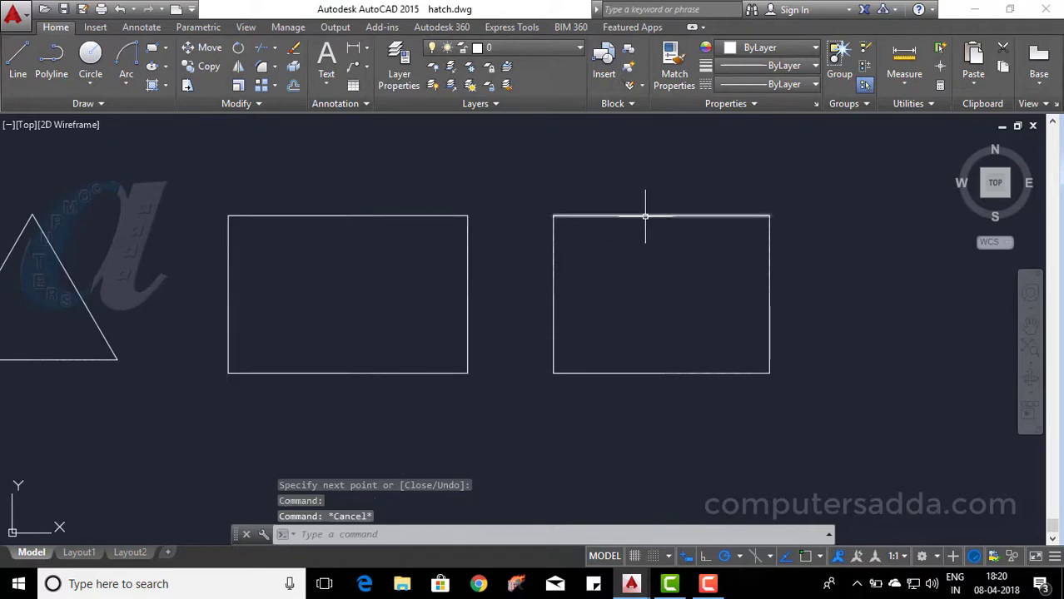
{"action": "left_click", "coordinate": [647, 218]}
- Cancel the edge selection and start Offset with an offset distance of 2
{"action": "key", "text": "Escape"}
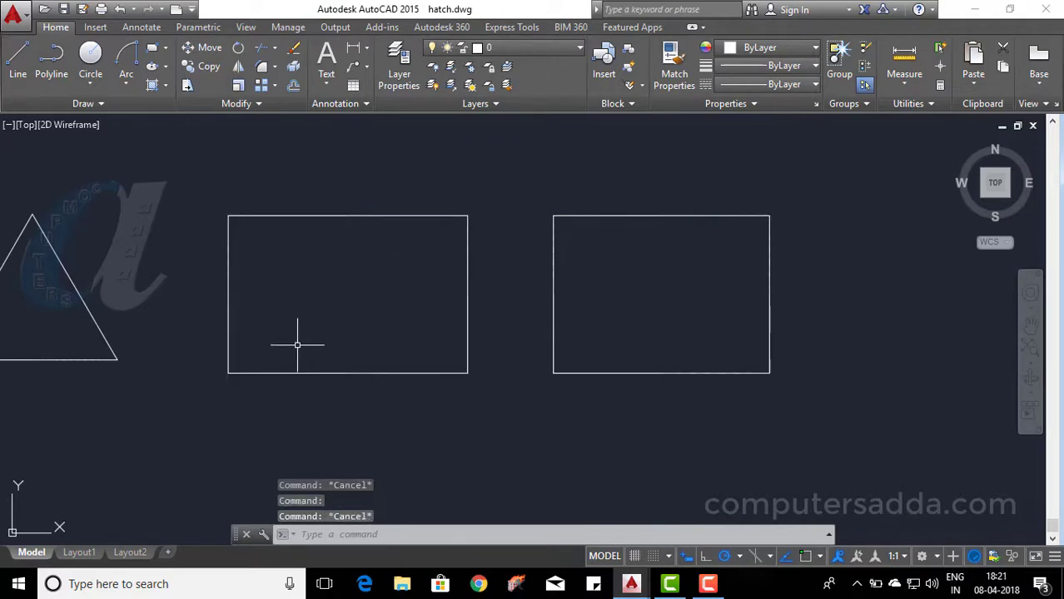
{"action": "left_click", "coordinate": [293, 88]}
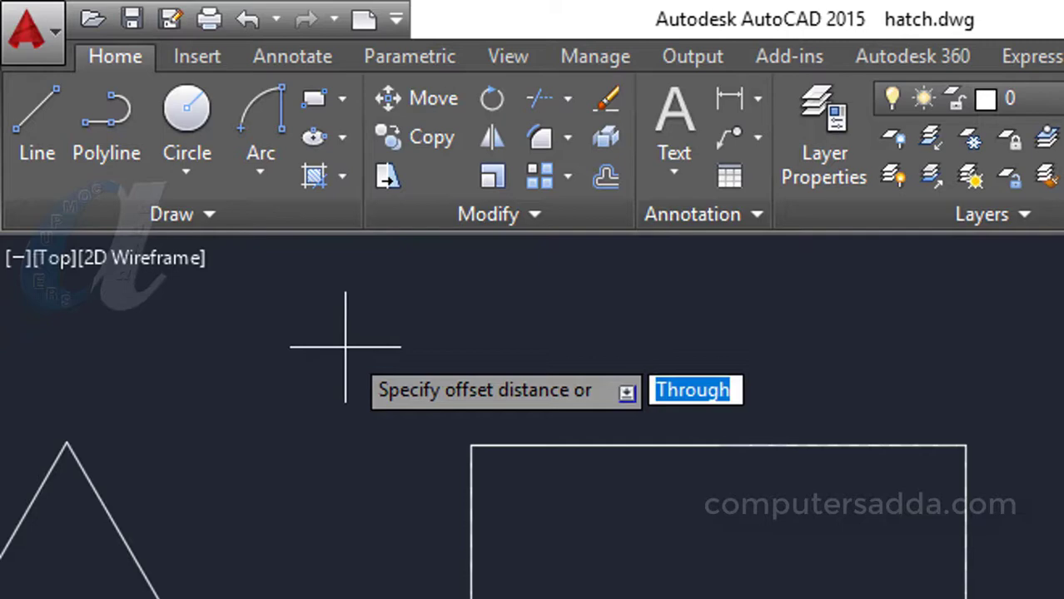
{"action": "type", "text": "2"}
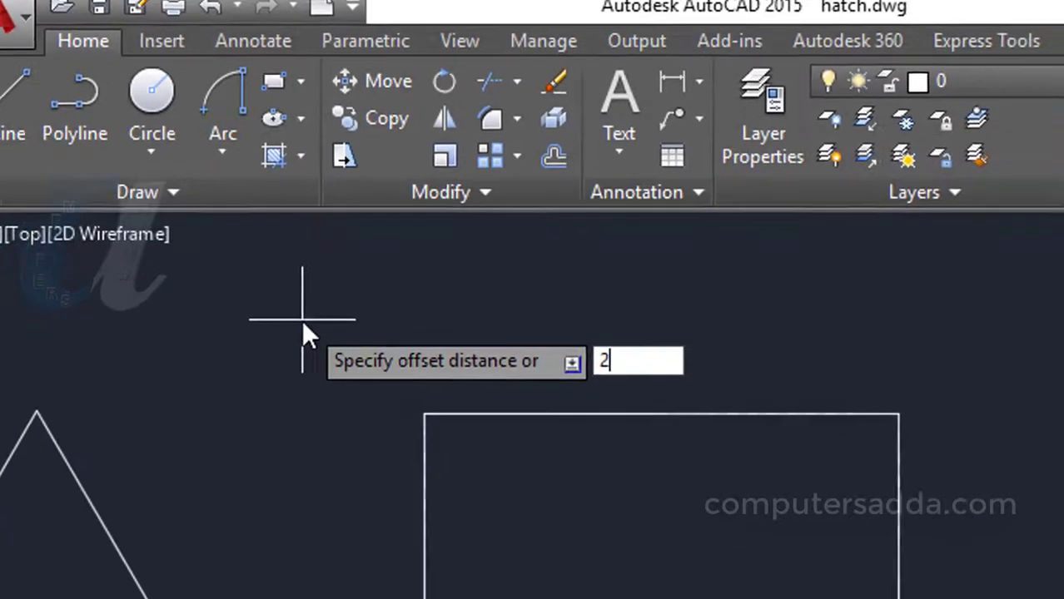
{"action": "key", "text": "Return"}
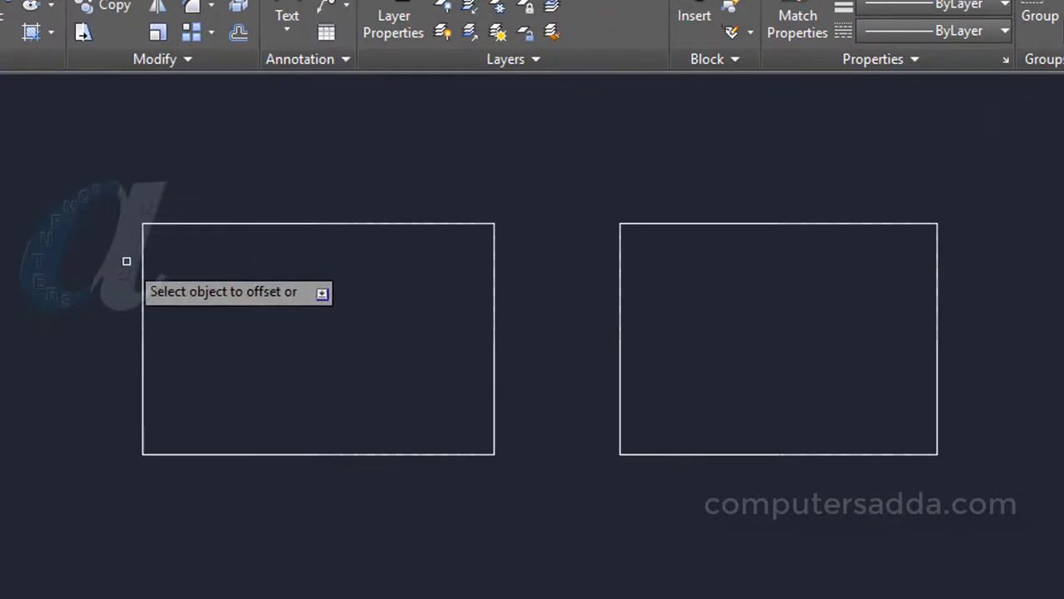
- Offset the right rectangle's left edge twice to the right, then select the left rectangle
{"action": "left_click", "coordinate": [618, 342]}
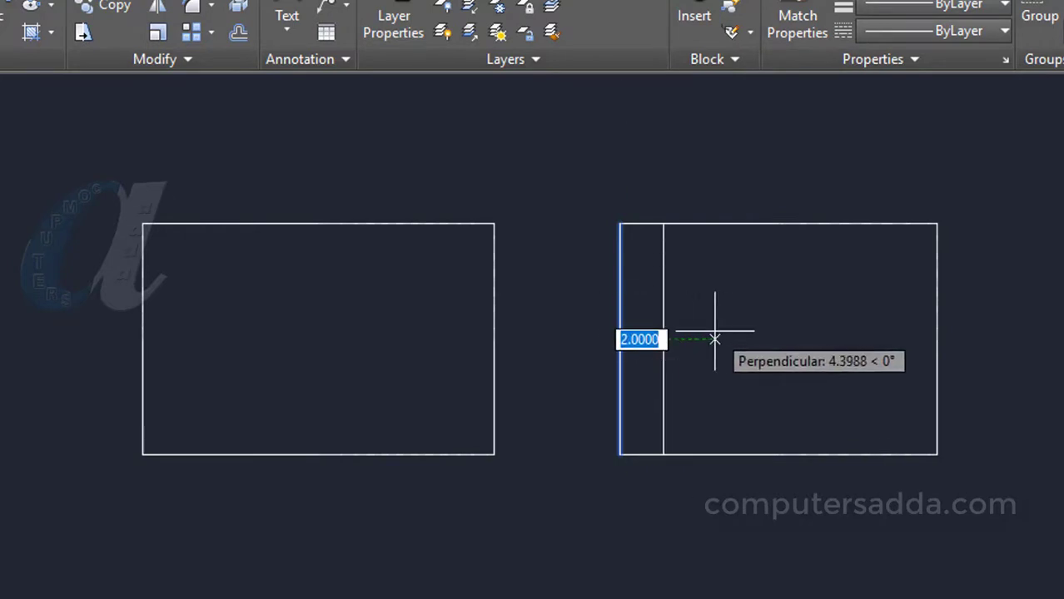
{"action": "left_click", "coordinate": [715, 337]}
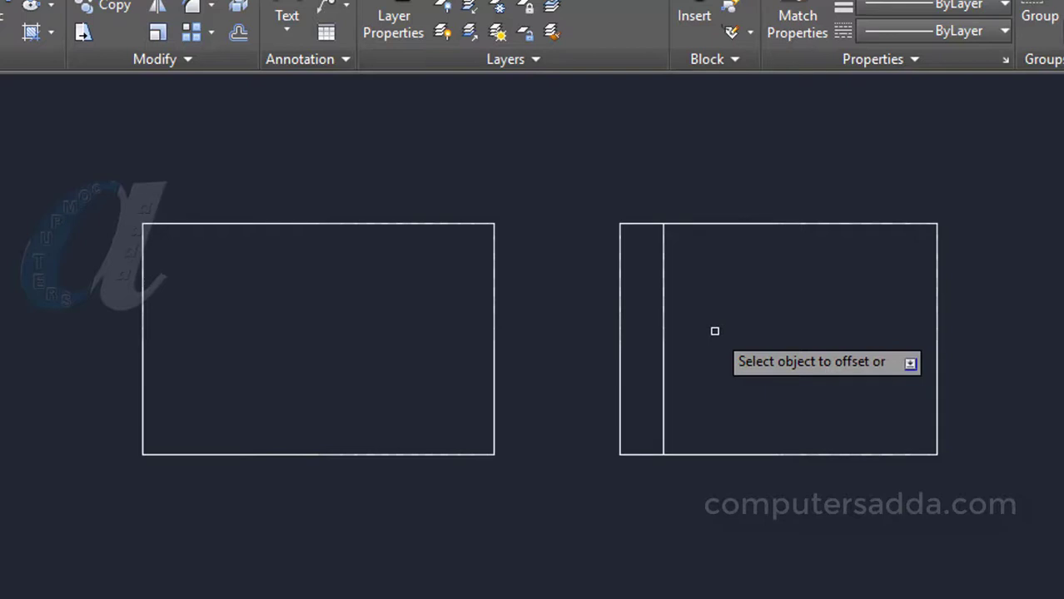
{"action": "left_click", "coordinate": [664, 333]}
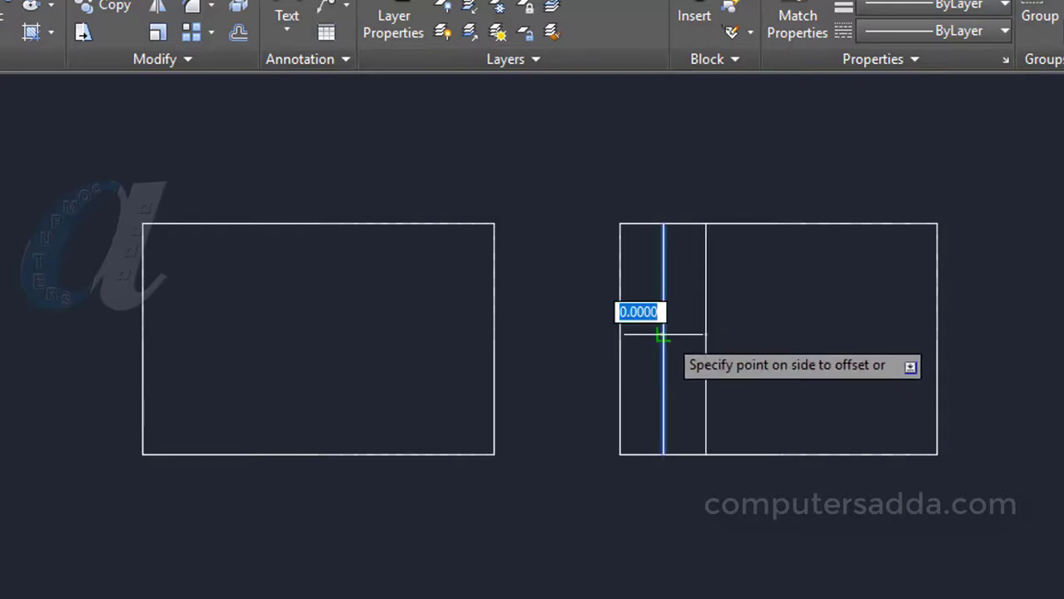
{"action": "left_click", "coordinate": [741, 342]}
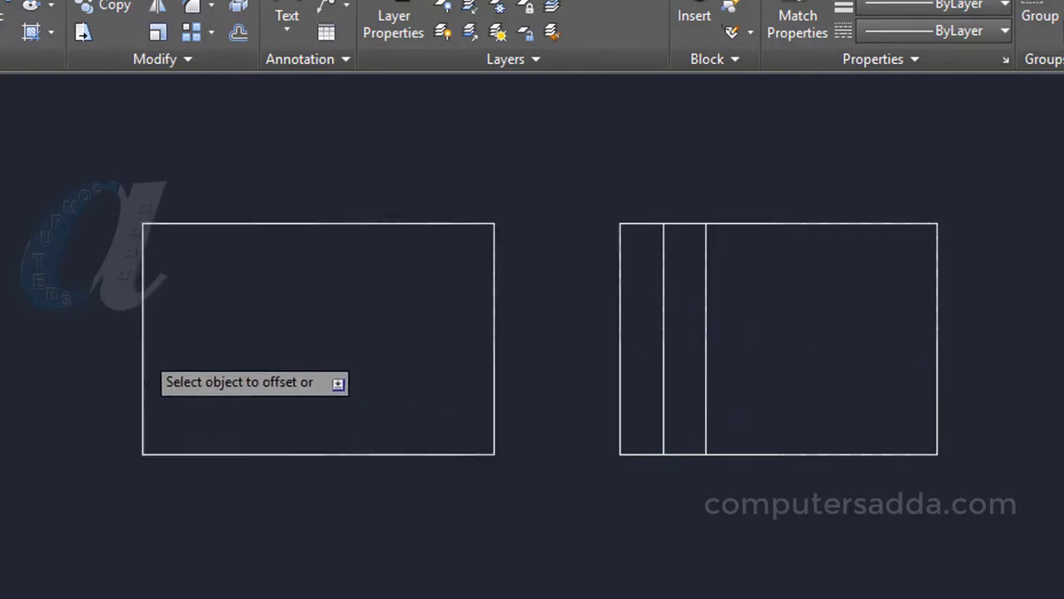
{"action": "left_click", "coordinate": [146, 353]}
- Place a 2-unit copy inside the left rectangle and another outside the original rectangle
{"action": "left_click", "coordinate": [221, 349]}
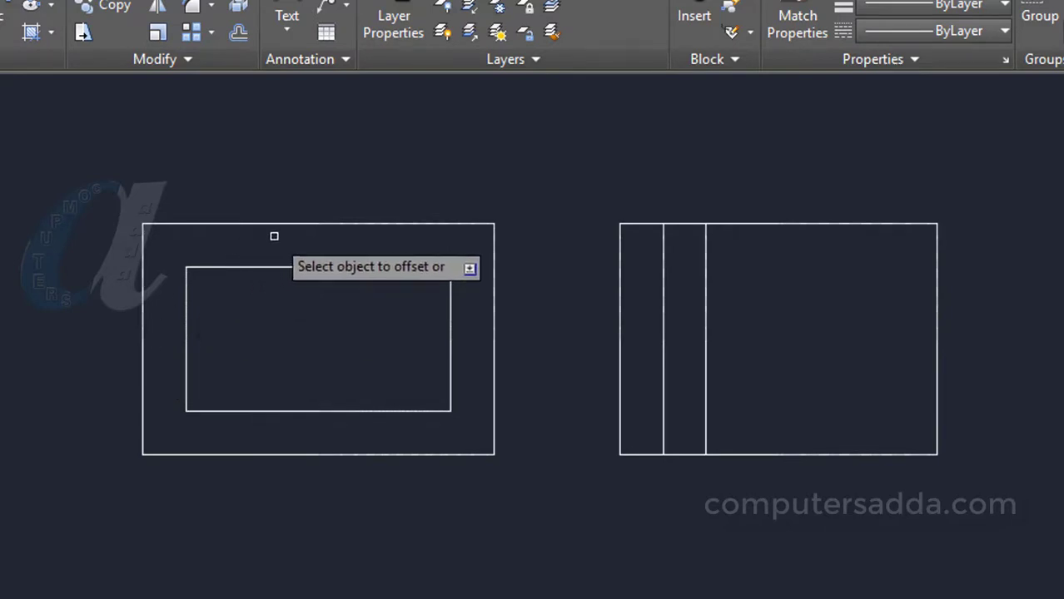
{"action": "left_click", "coordinate": [215, 224]}
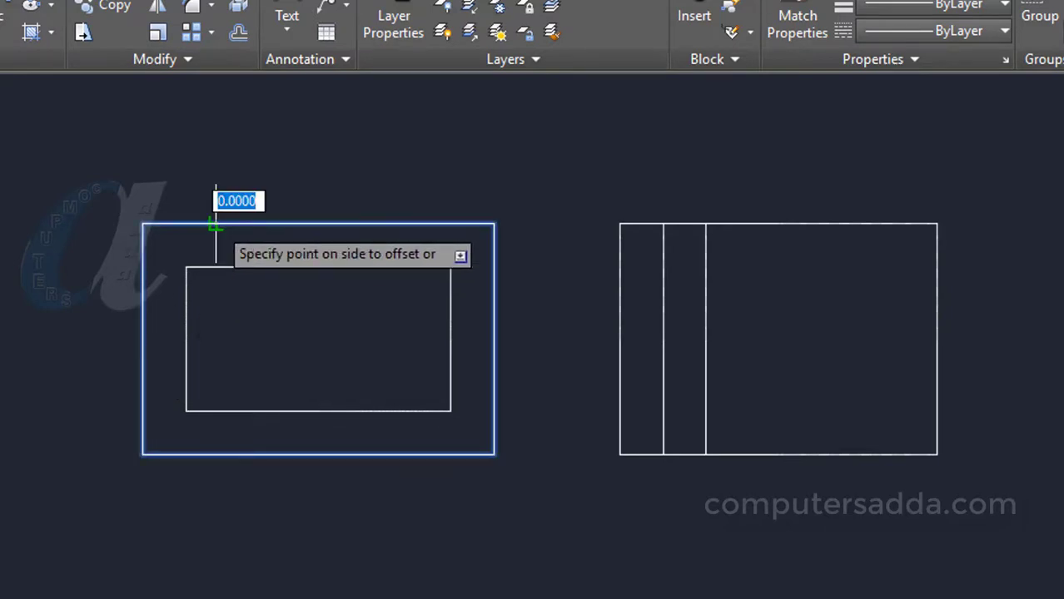
{"action": "left_click", "coordinate": [221, 180]}
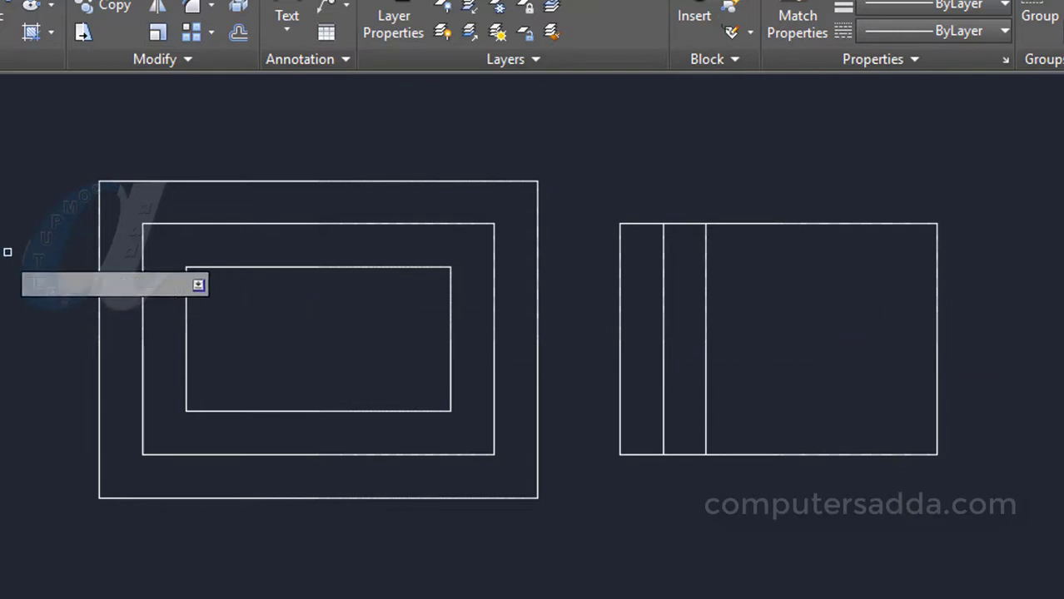
{"action": "middle_click_drag", "start_coordinate": [8, 248], "coordinate": [661, 229]}
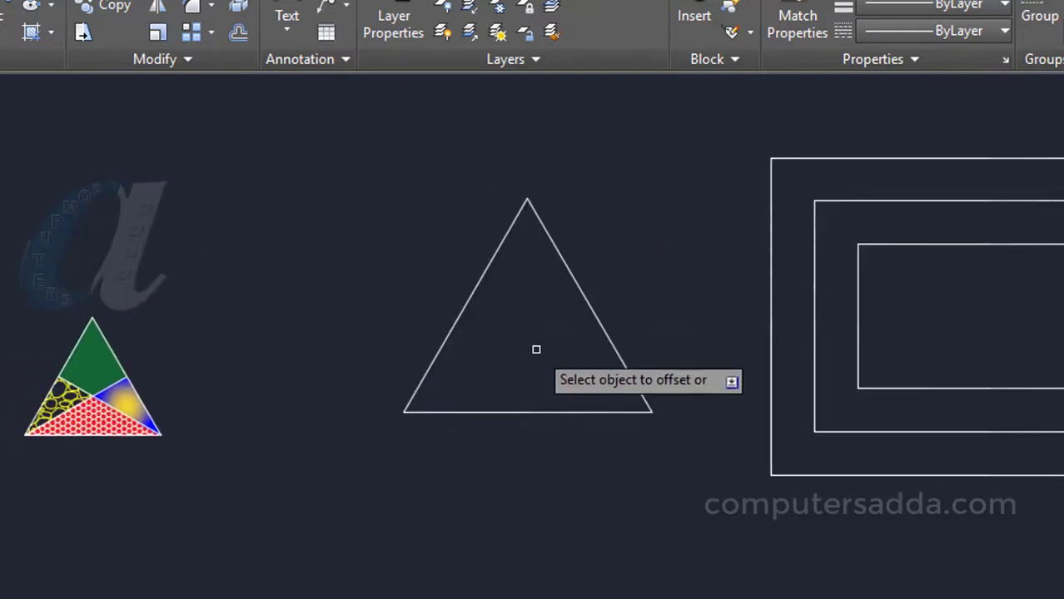
- Restart the Offset command (O) with an offset distance of 0.5
{"action": "key", "text": "Escape"}
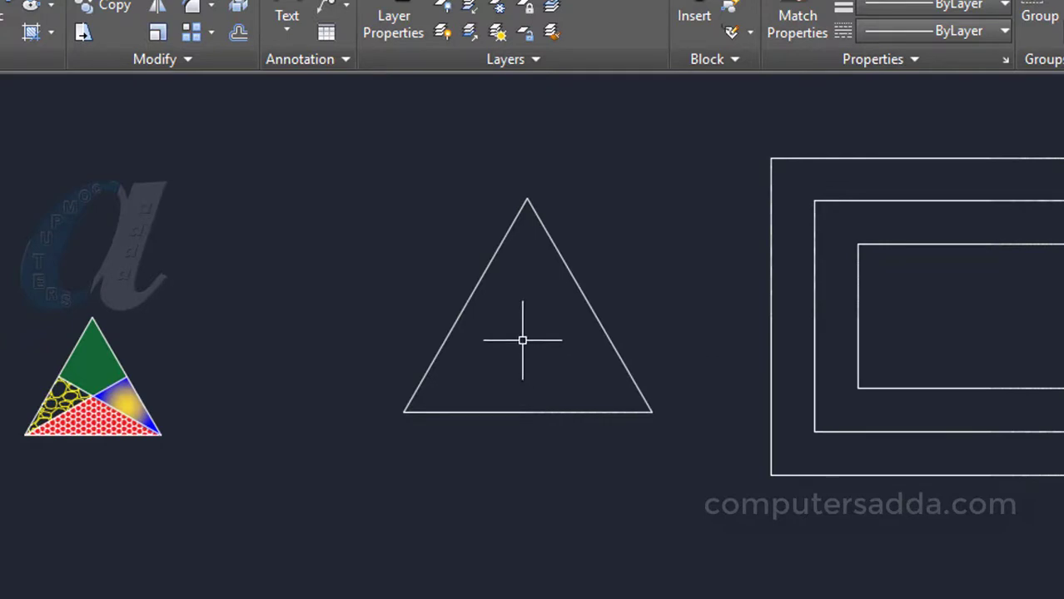
{"action": "type", "text": "o"}
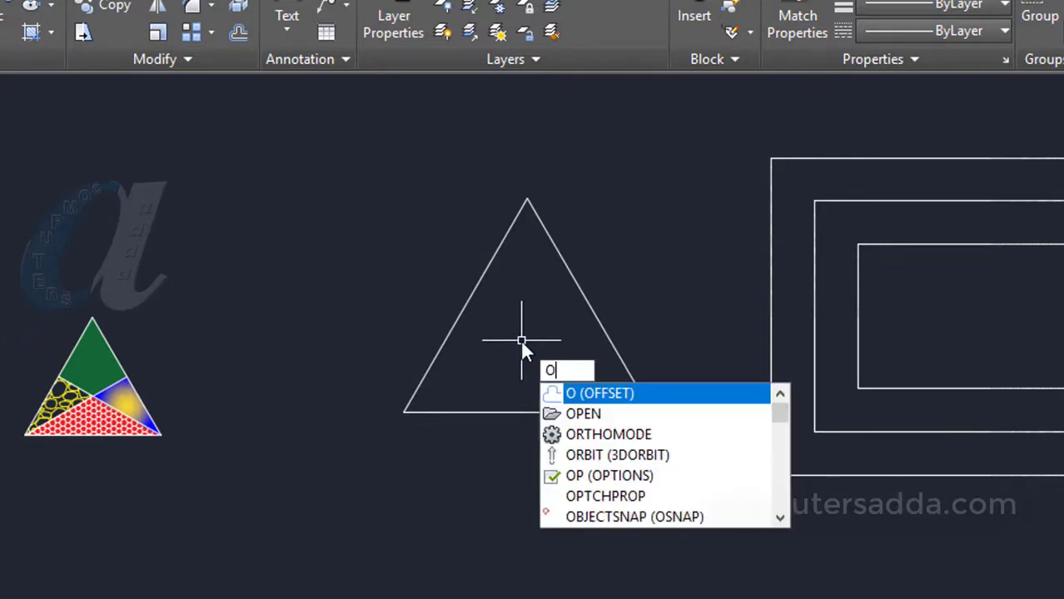
{"action": "key", "text": "Return"}
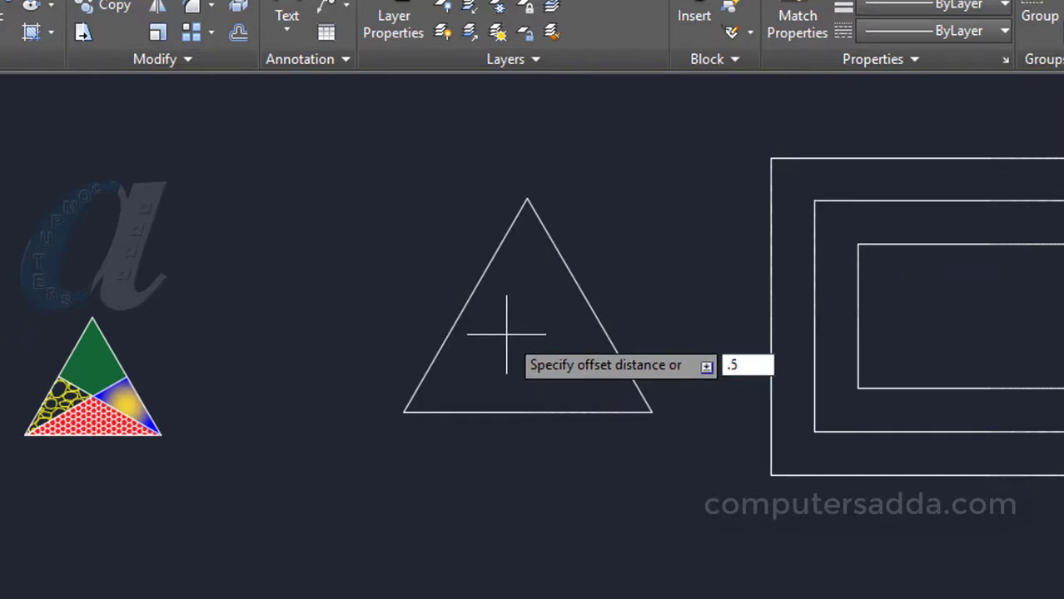
{"action": "type", "text": ".5"}
{"action": "key", "text": "Return"}
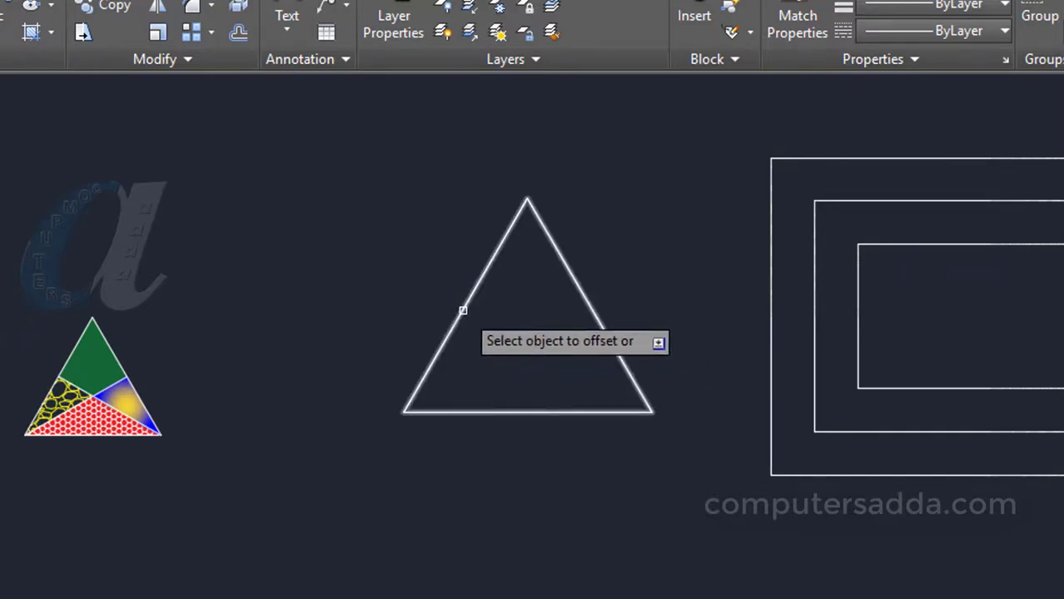
- Offset the plain triangle by 0.5 three times outward and twice inward
{"action": "left_click", "coordinate": [463, 309]}
{"action": "left_click", "coordinate": [427, 287]}
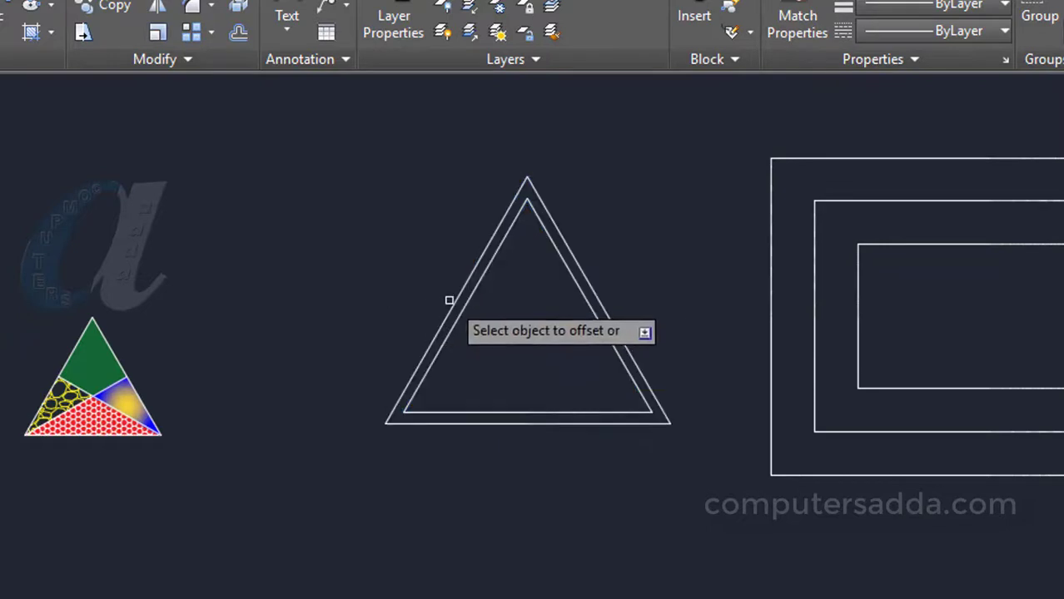
{"action": "scroll", "coordinate": [449, 298], "scroll_direction": "up", "scroll_amount": 4}
{"action": "left_click", "coordinate": [458, 304]}
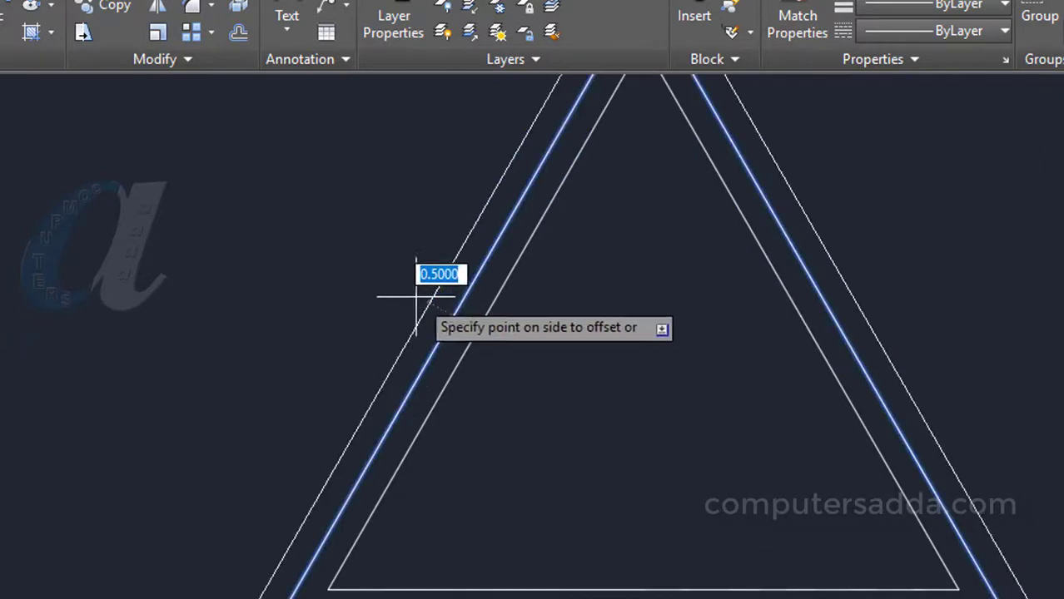
{"action": "left_click", "coordinate": [410, 299]}
{"action": "left_click", "coordinate": [427, 301]}
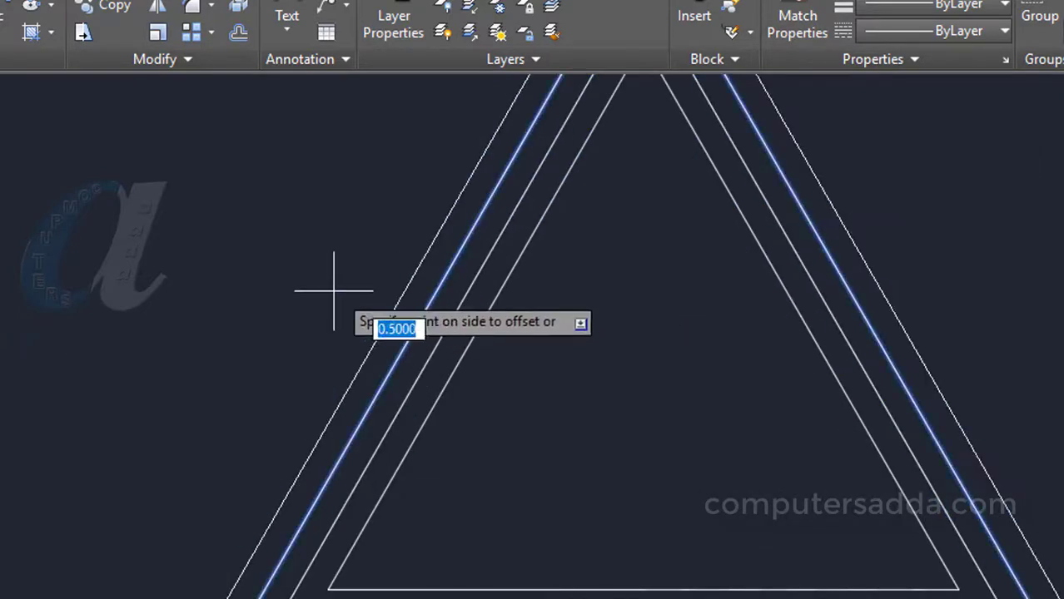
{"action": "left_click", "coordinate": [301, 290]}
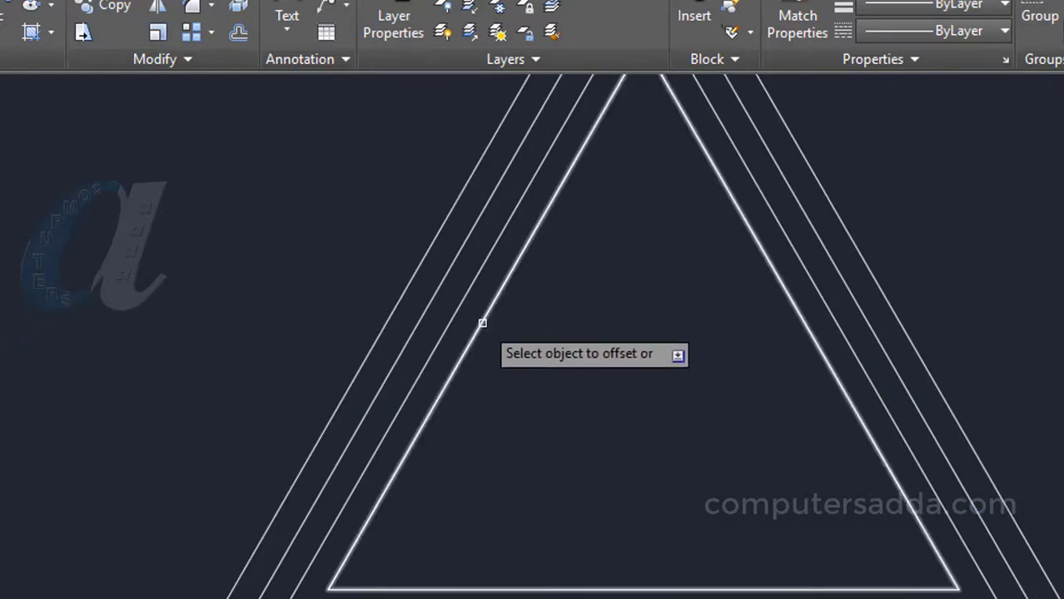
{"action": "left_click", "coordinate": [482, 323]}
{"action": "left_click", "coordinate": [519, 330]}
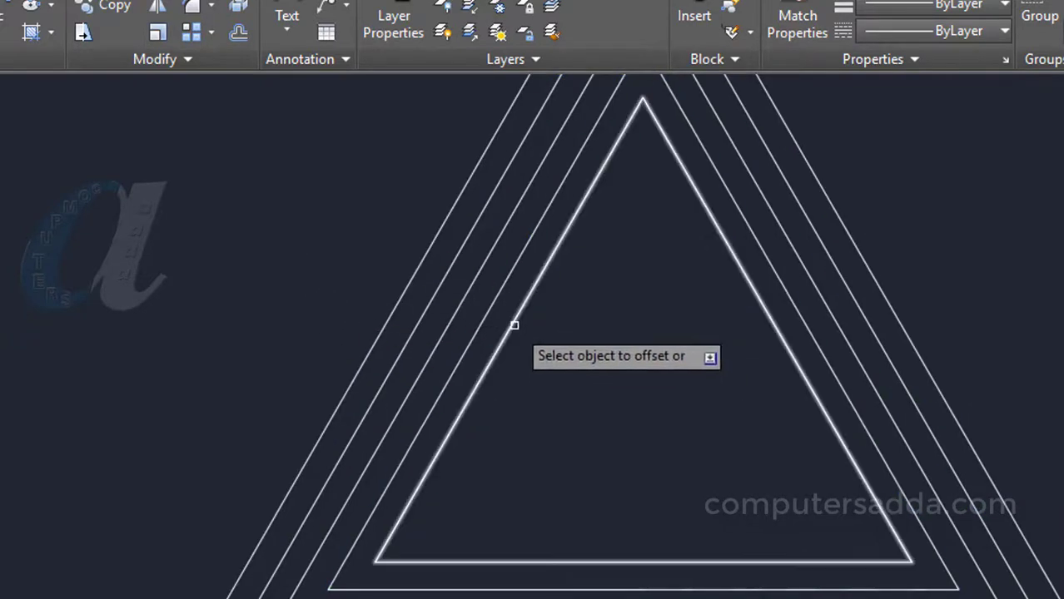
{"action": "left_click", "coordinate": [513, 323]}
{"action": "left_click", "coordinate": [556, 353]}
- Add three parallel lines 0.5 apart outside the hatched triangle's right edge
{"action": "scroll", "coordinate": [563, 366], "scroll_direction": "down", "scroll_amount": 3}
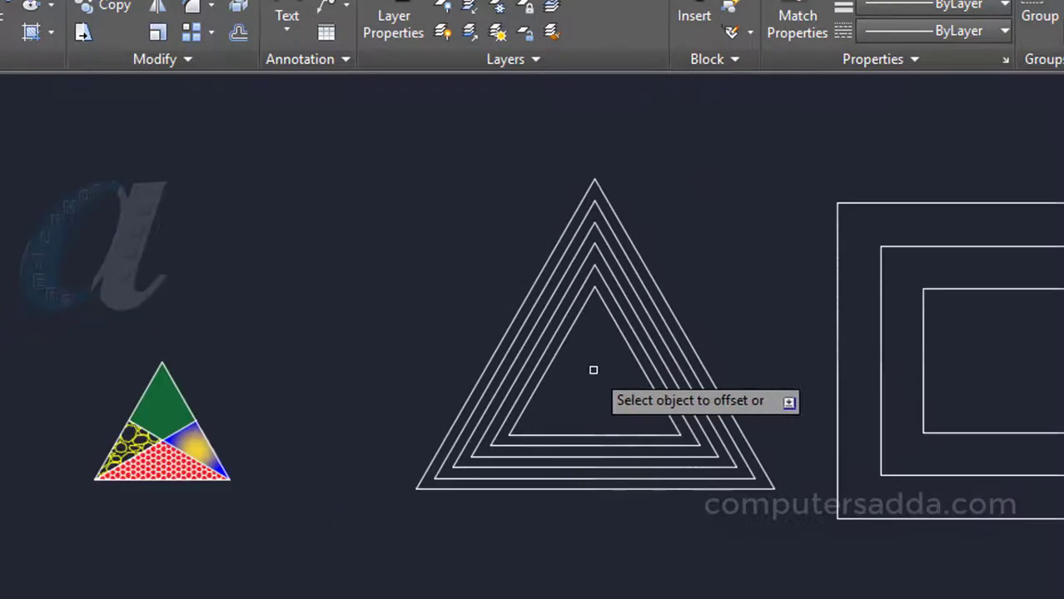
{"action": "scroll", "coordinate": [45, 441], "scroll_direction": "up", "scroll_amount": 5}
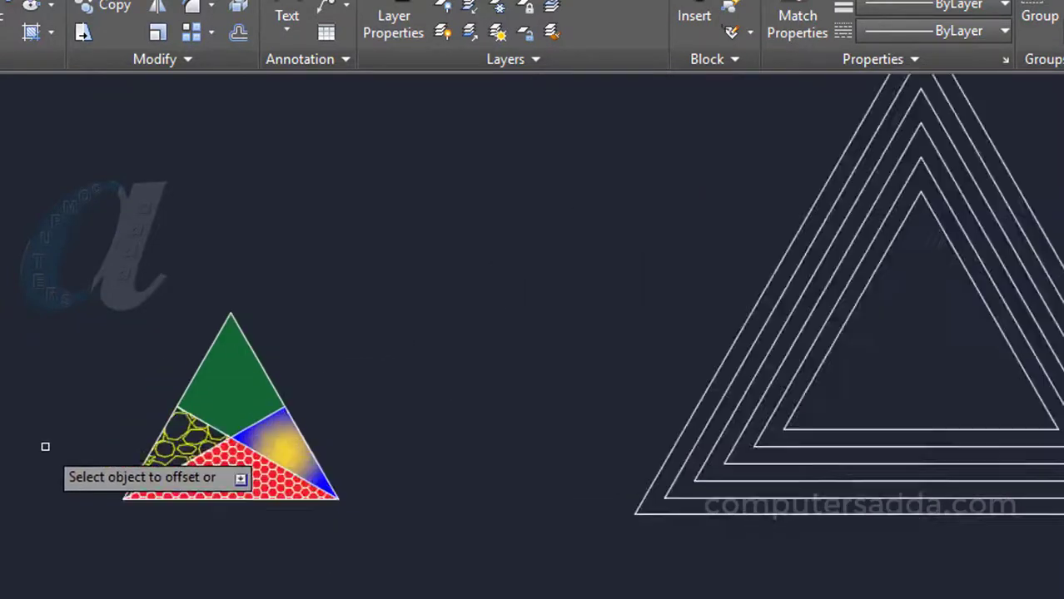
{"action": "left_click", "coordinate": [397, 334]}
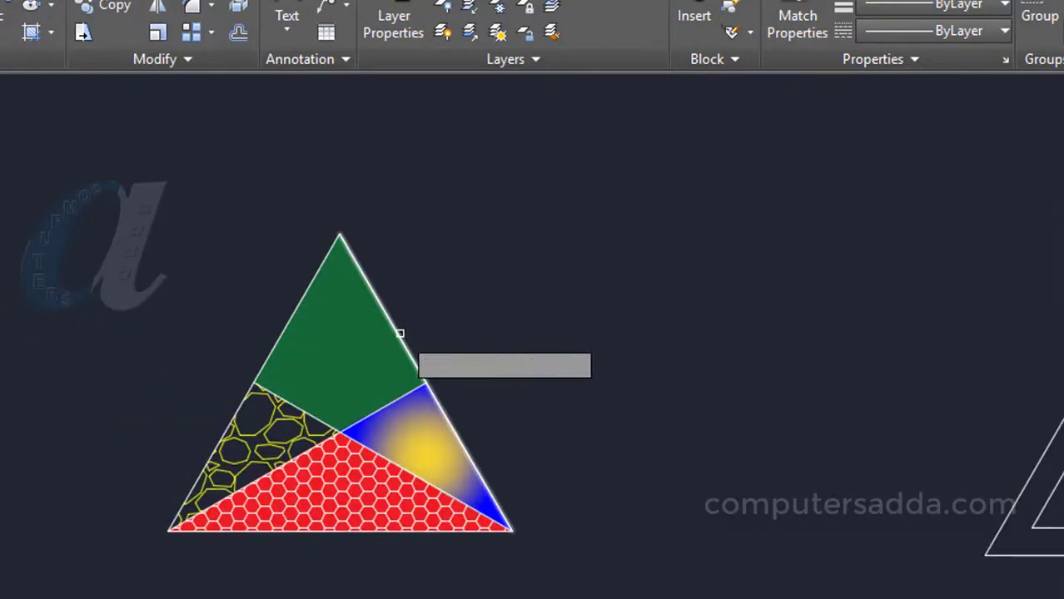
{"action": "left_click", "coordinate": [450, 326]}
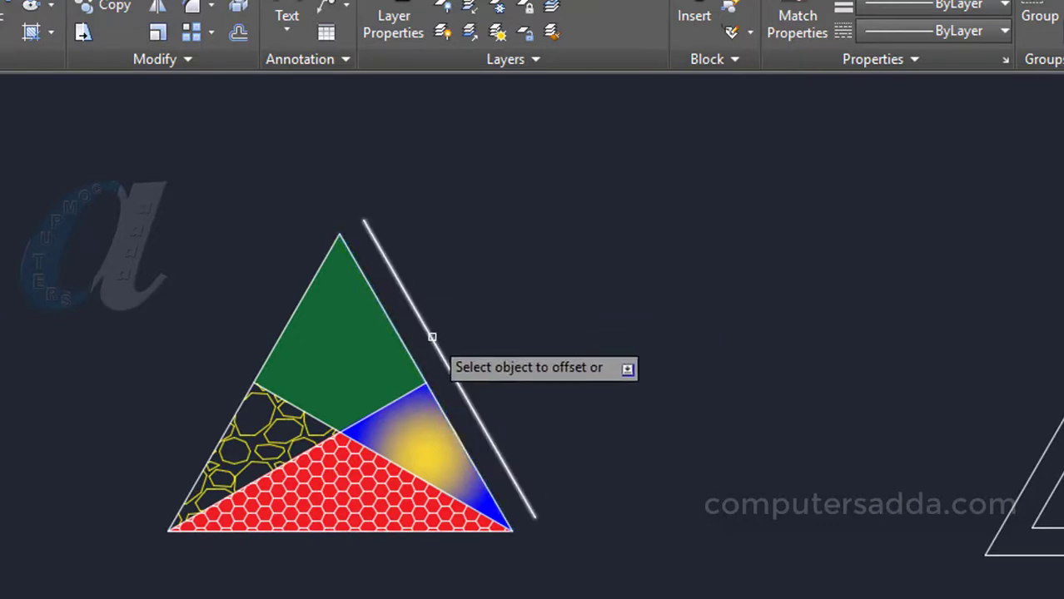
{"action": "left_click", "coordinate": [448, 368]}
{"action": "left_click", "coordinate": [478, 333]}
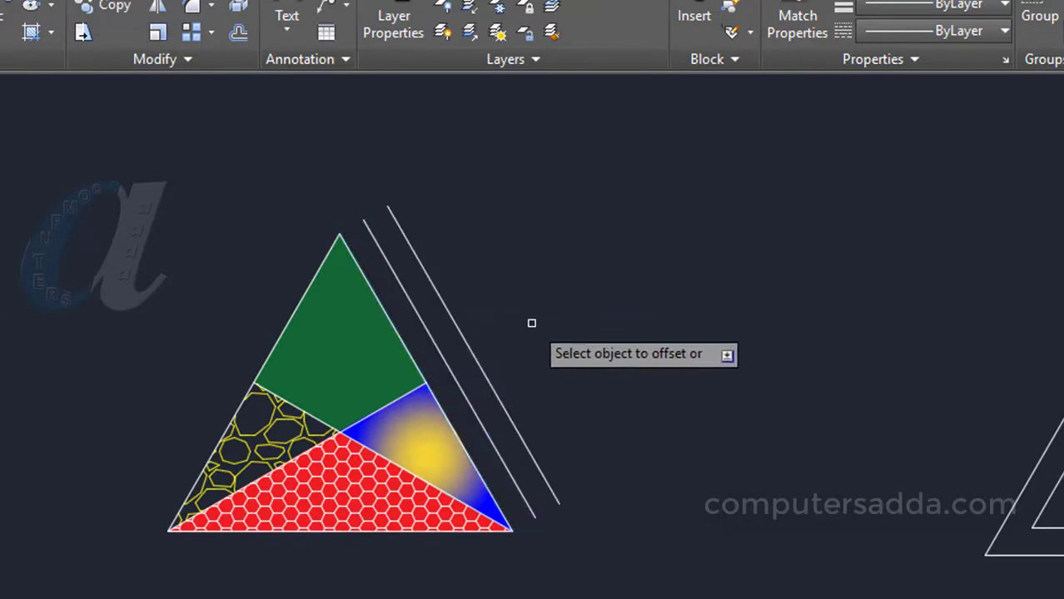
{"action": "left_click", "coordinate": [468, 348]}
{"action": "left_click", "coordinate": [467, 348]}
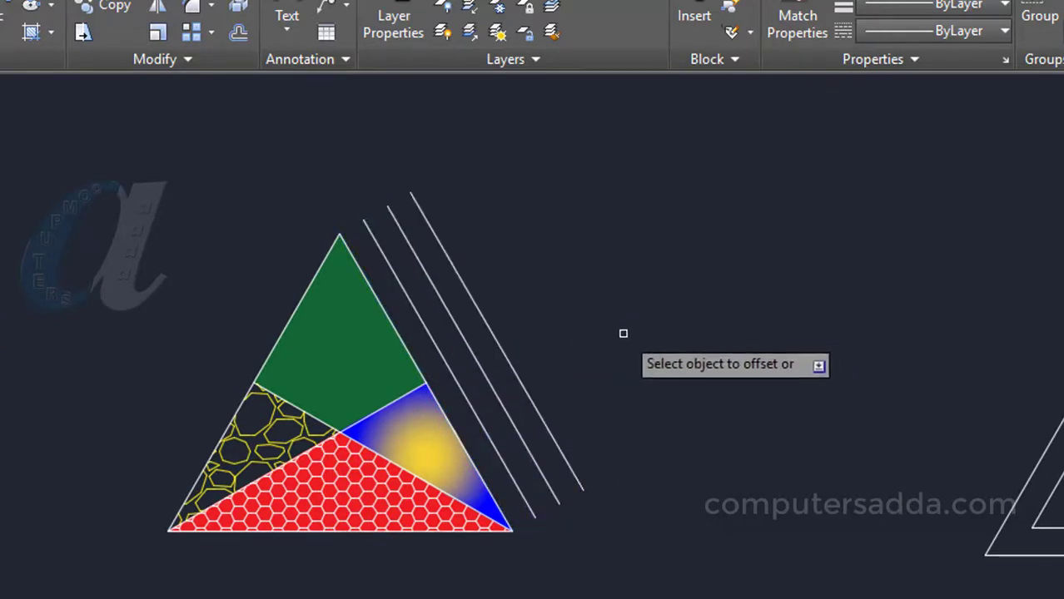
- Add a 0.5 parallel line left of the hatched triangle and one below its base
{"action": "left_click", "coordinate": [293, 307]}
{"action": "left_click", "coordinate": [256, 317]}
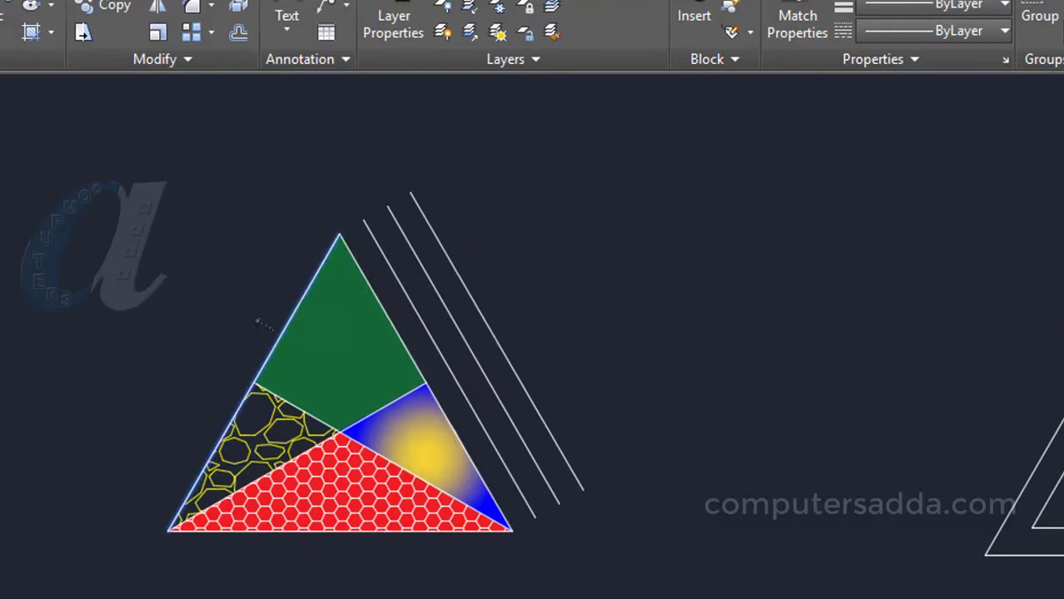
{"action": "left_click", "coordinate": [254, 530]}
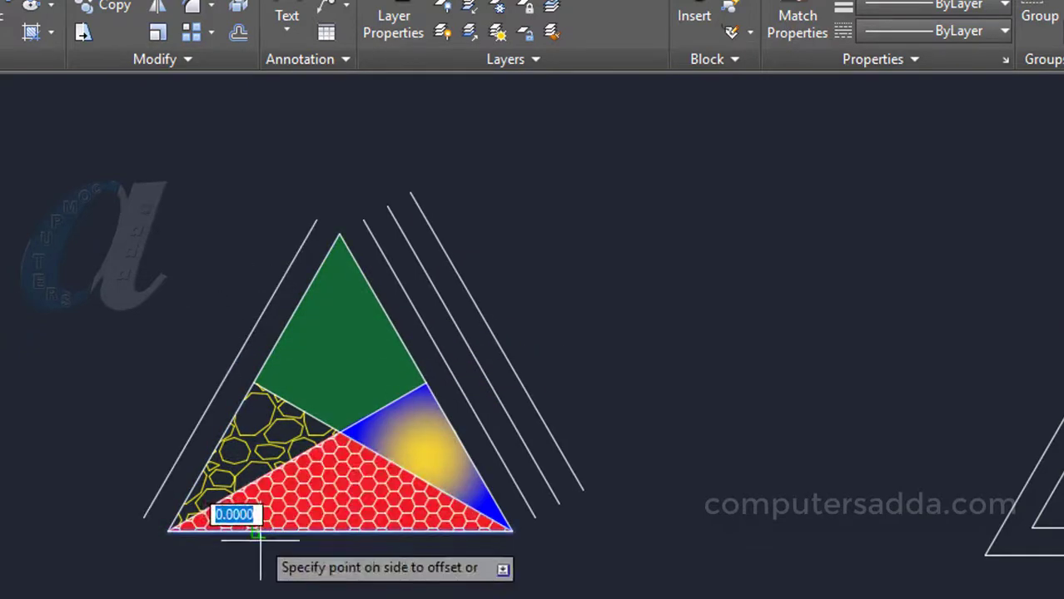
{"action": "left_click", "coordinate": [258, 576]}
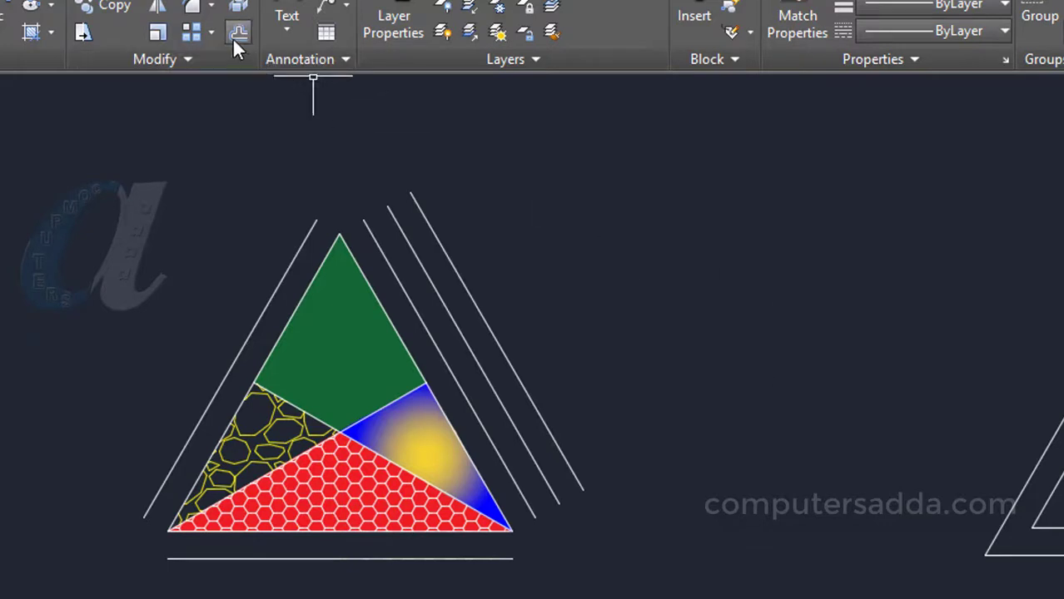
- Restart Offset, then zoom out and pan to show the whole finished drawing
{"action": "key", "text": "Return"}
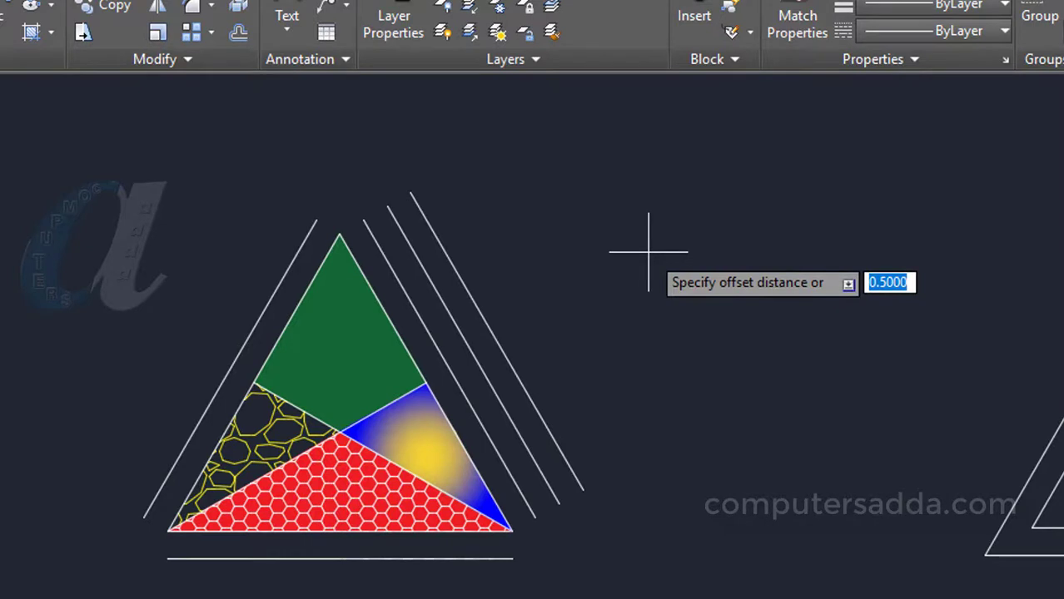
{"action": "scroll", "coordinate": [537, 363], "scroll_direction": "down", "scroll_amount": 4}
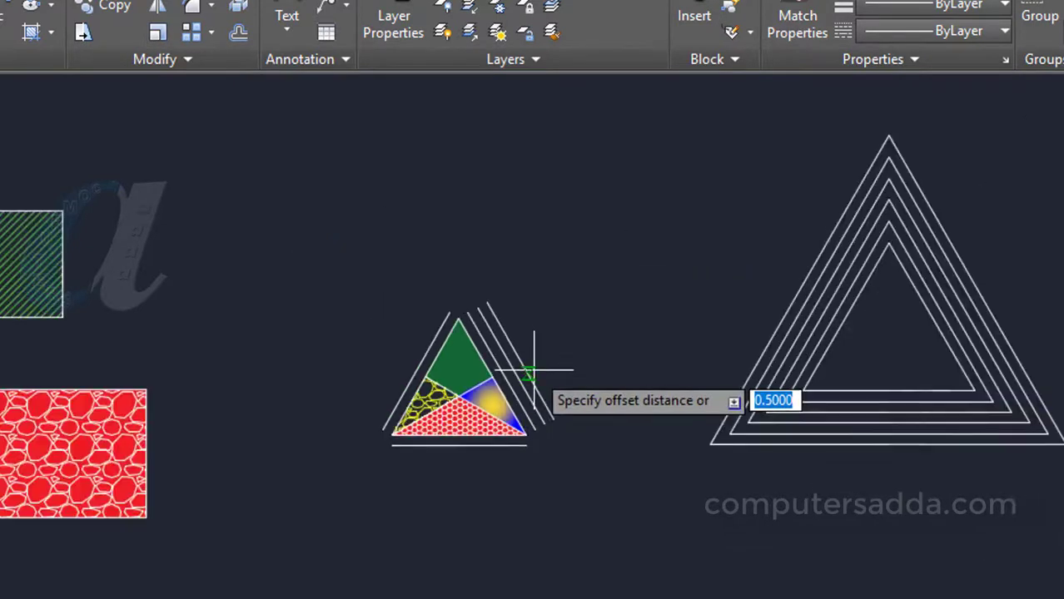
{"action": "scroll", "coordinate": [606, 438], "scroll_direction": "down", "scroll_amount": 3}
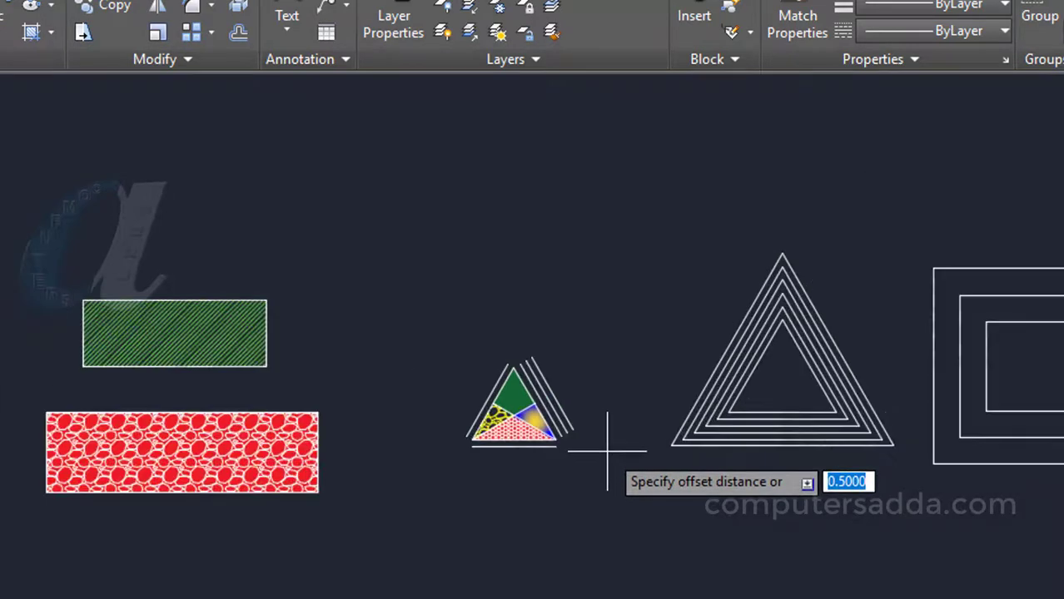
{"action": "middle_click_drag", "start_coordinate": [1021, 556], "coordinate": [809, 527]}
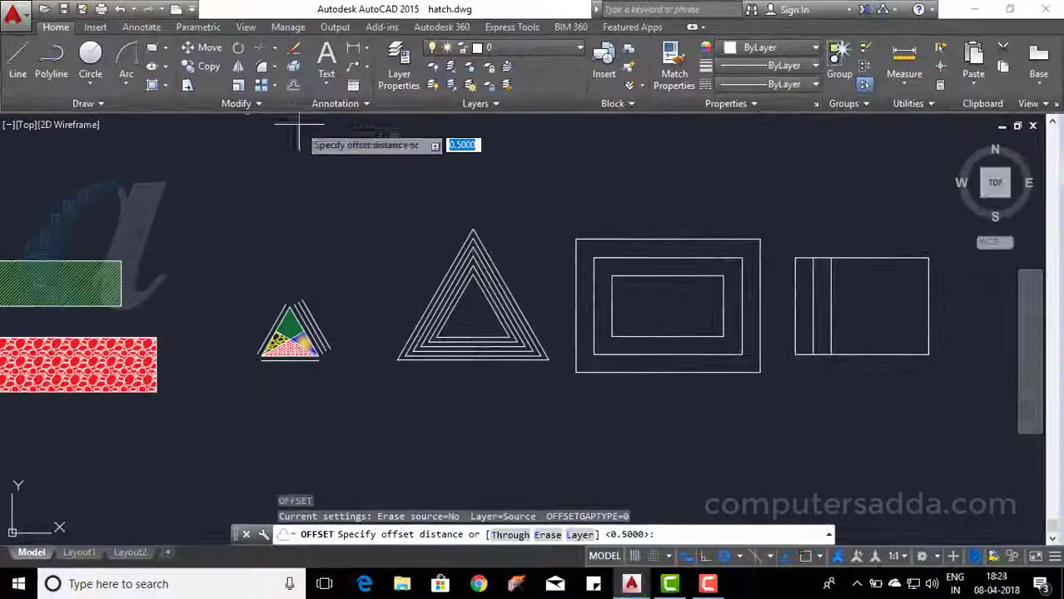